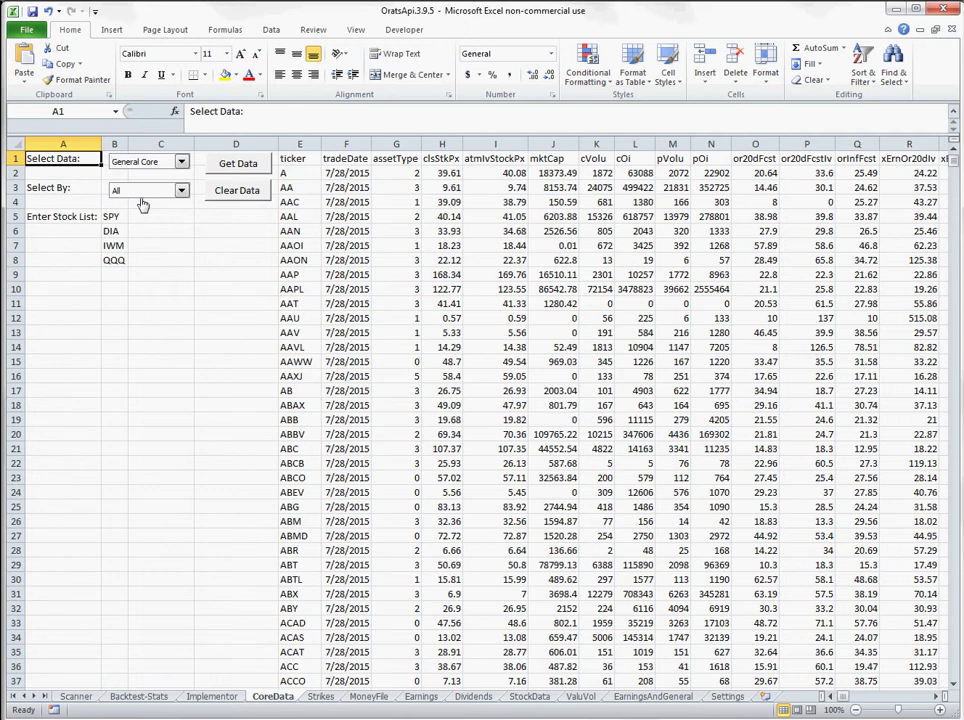
Choose All as the Select By option for the General Core data and select the ticker header.
{"action": "left_click", "coordinate": [181, 190]}
{"action": "left_click", "coordinate": [144, 216]}
{"action": "left_click", "coordinate": [296, 162]}
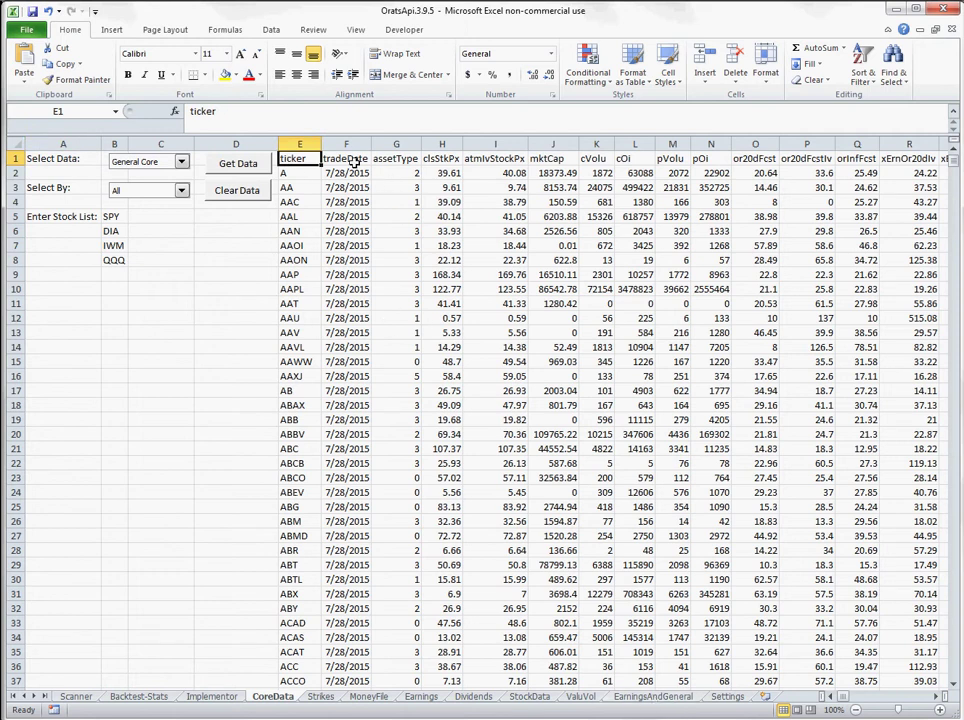
Examine the General field descriptions on the EarningsAndGeneral sheet, including the trade date, the asset type codes and the fields from closing price down.
{"action": "left_click", "coordinate": [652, 696]}
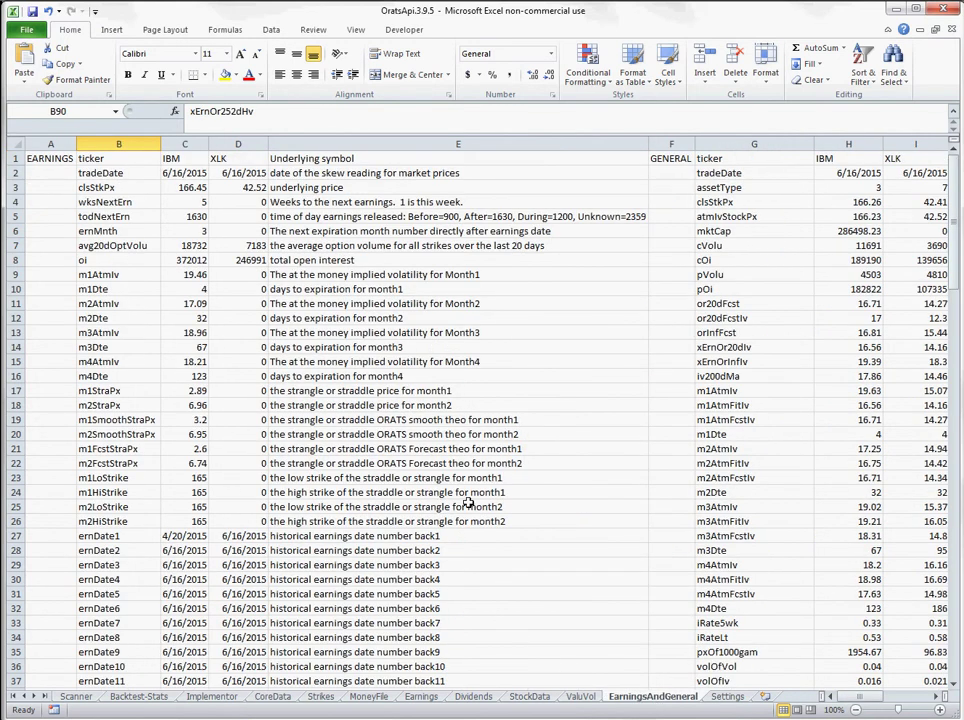
{"action": "left_click", "coordinate": [729, 165]}
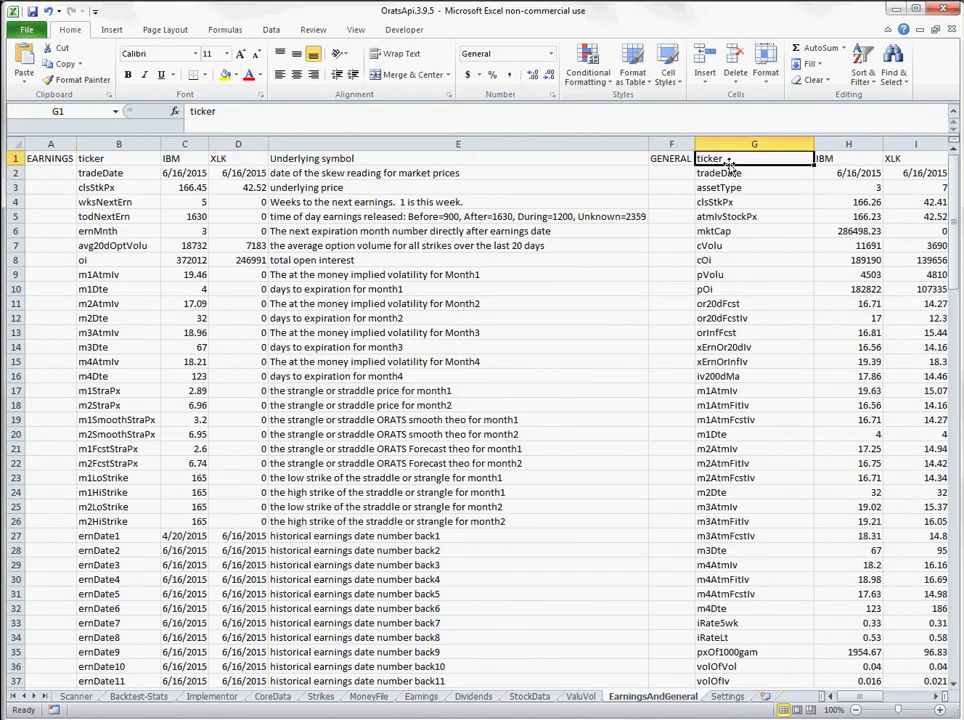
{"action": "key", "text": "Right"}
{"action": "key", "text": "Right"}
{"action": "key", "text": "Right"}
{"action": "key", "text": "Right"}
{"action": "key", "text": "Left"}
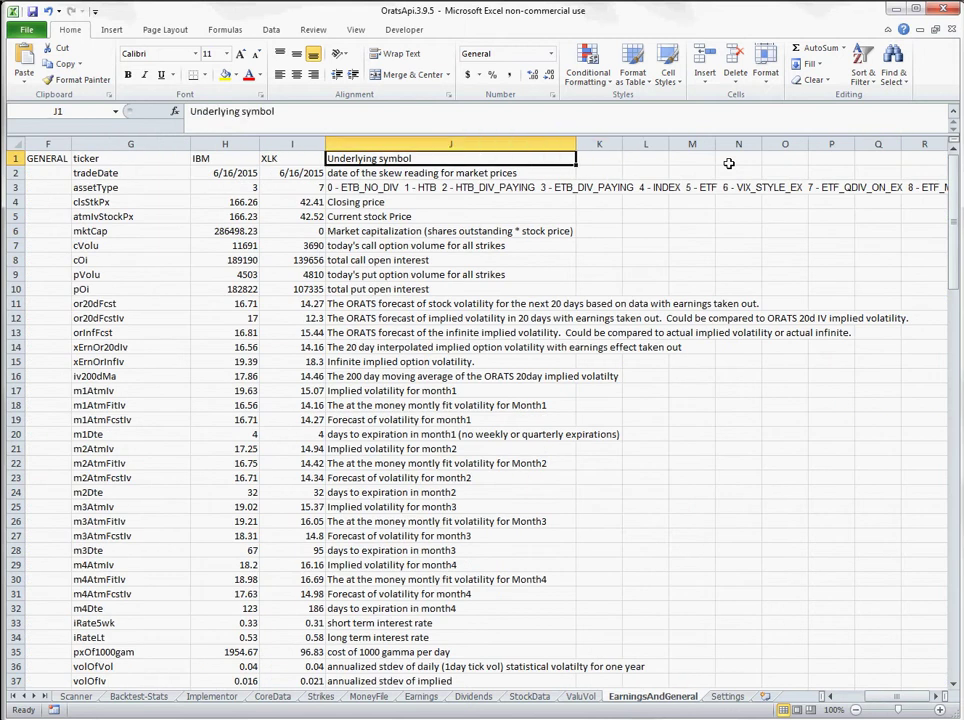
{"action": "left_click", "coordinate": [335, 177]}
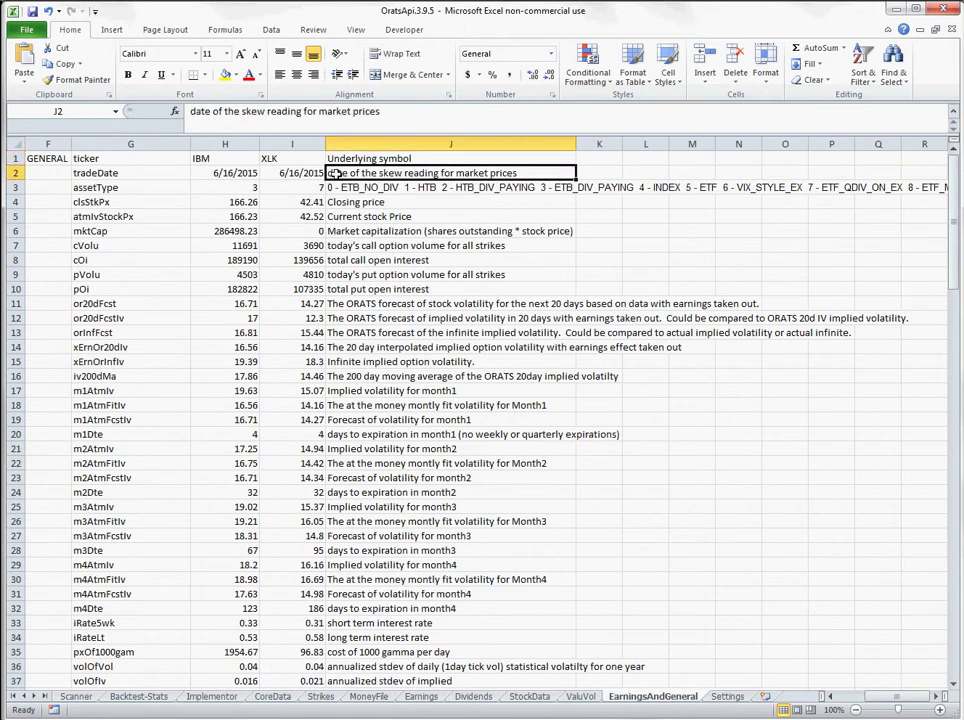
{"action": "key", "text": "Down"}
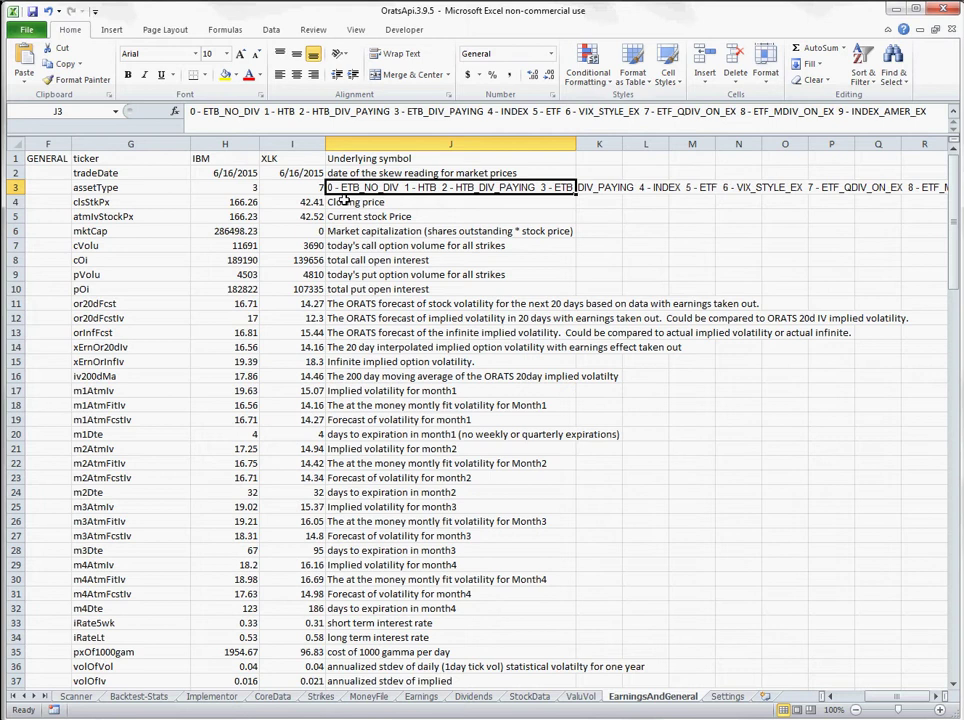
{"action": "left_click_drag", "start_coordinate": [351, 201], "coordinate": [385, 665]}
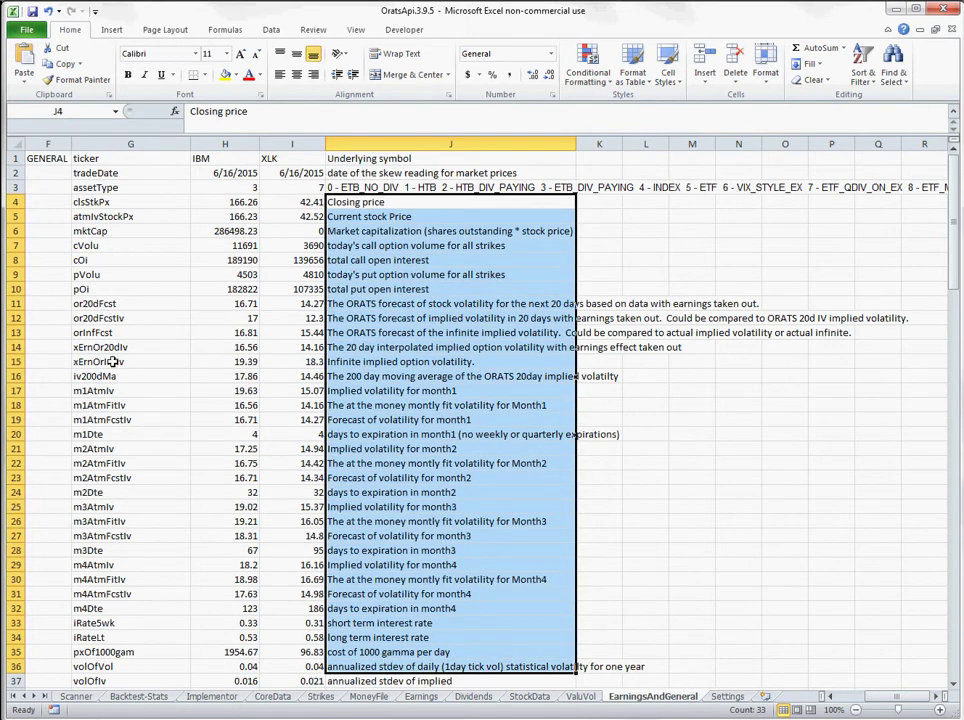
Return to the CoreData sheet and go to the assetType header.
{"action": "left_click", "coordinate": [271, 697]}
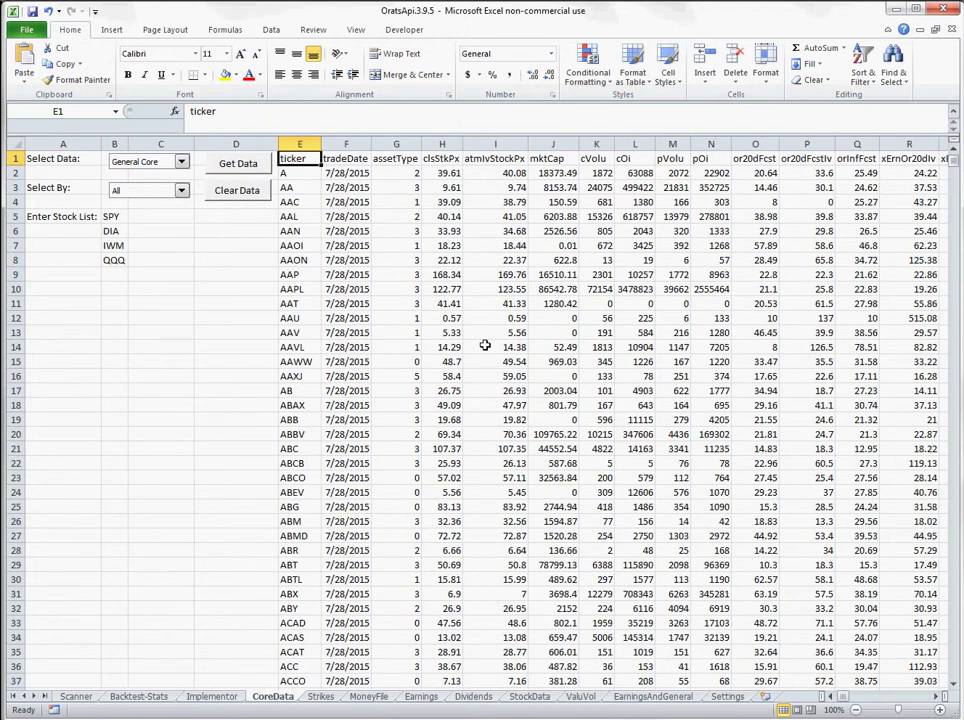
{"action": "key", "text": "Right"}
{"action": "key", "text": "Right"}
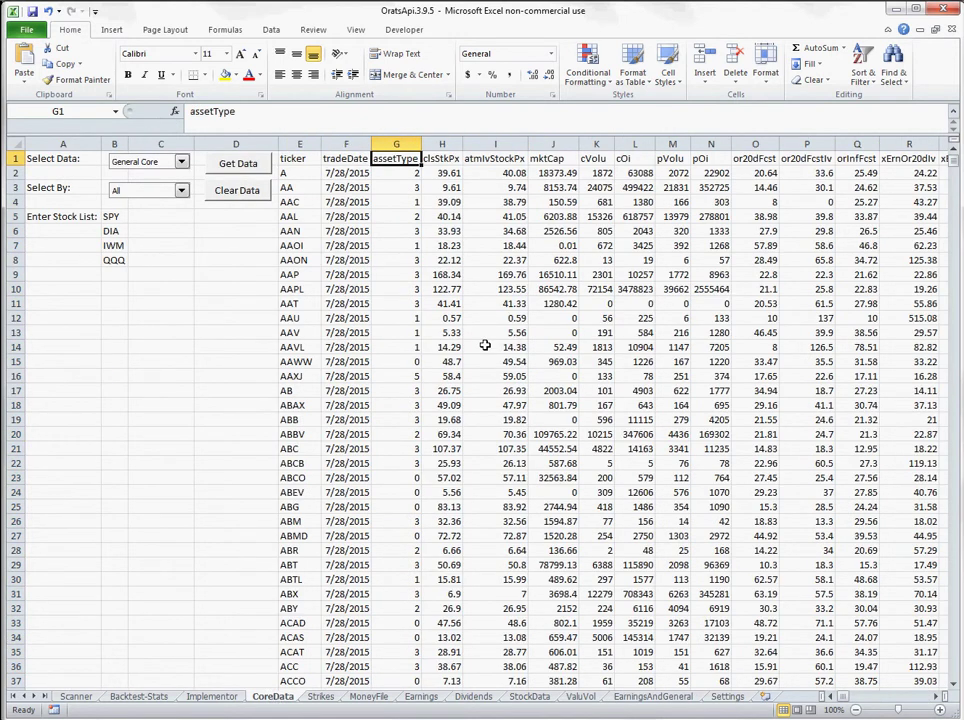
Add filters to the entire CoreData header row from ticker to updatedAt.
{"action": "left_click", "coordinate": [298, 159]}
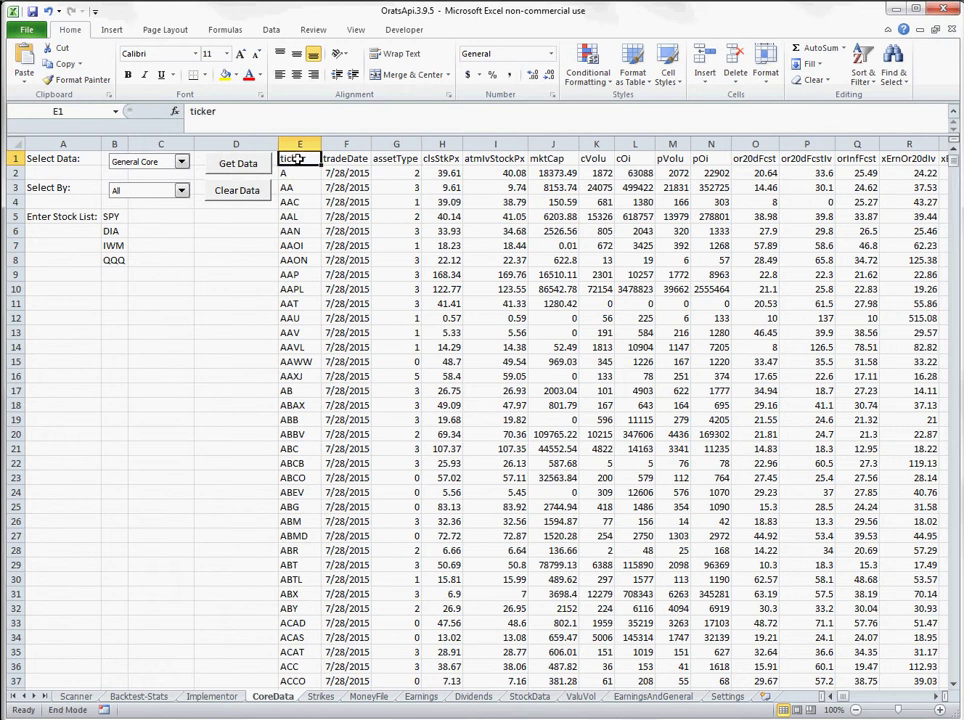
{"action": "key", "text": "ctrl+shift+Right"}
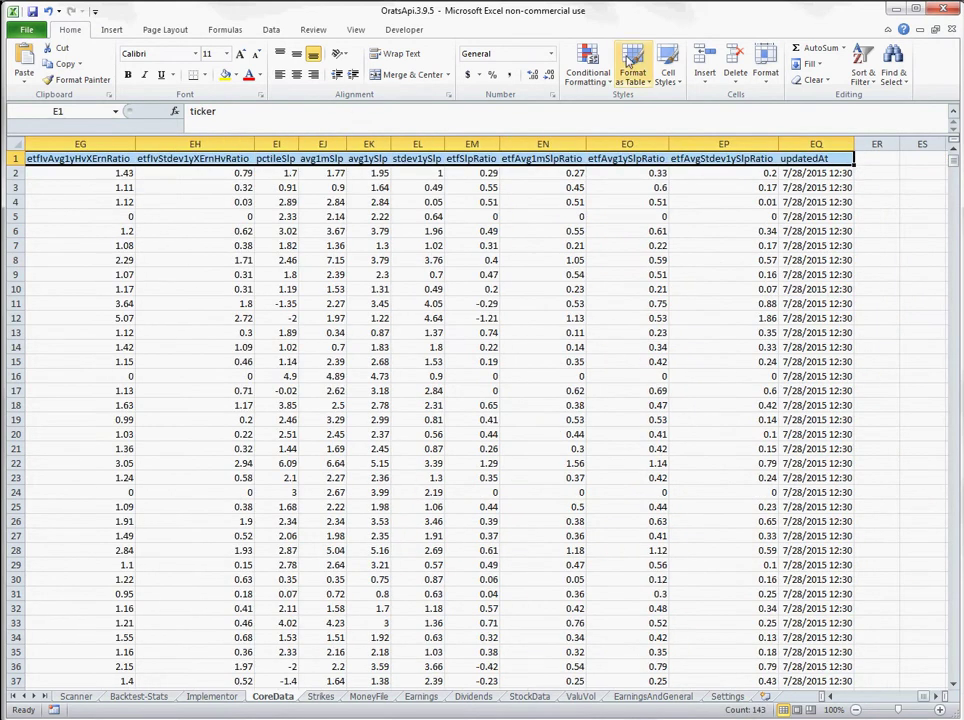
{"action": "left_click", "coordinate": [863, 64]}
{"action": "left_click", "coordinate": [882, 150]}
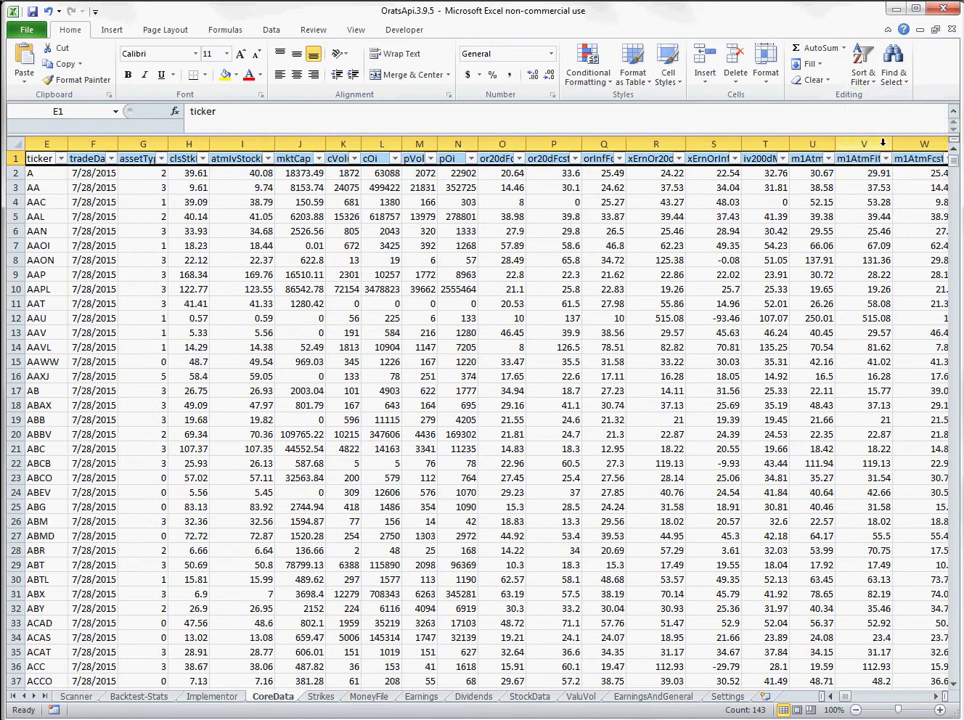
Filter the assetType column to show only value 1.
{"action": "left_click", "coordinate": [160, 160]}
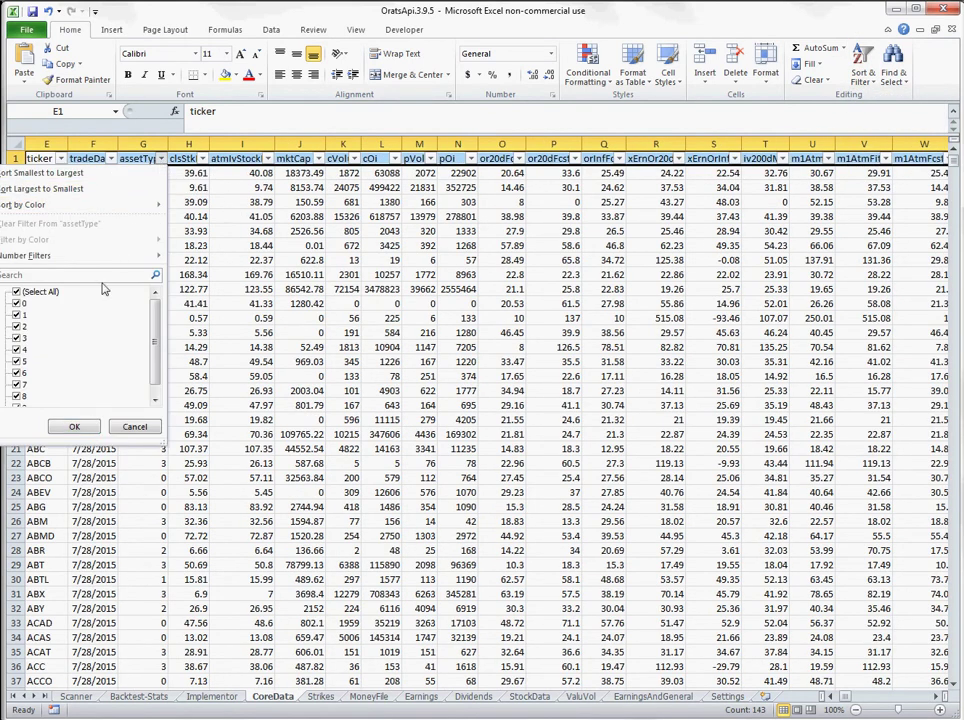
{"action": "left_click", "coordinate": [16, 291]}
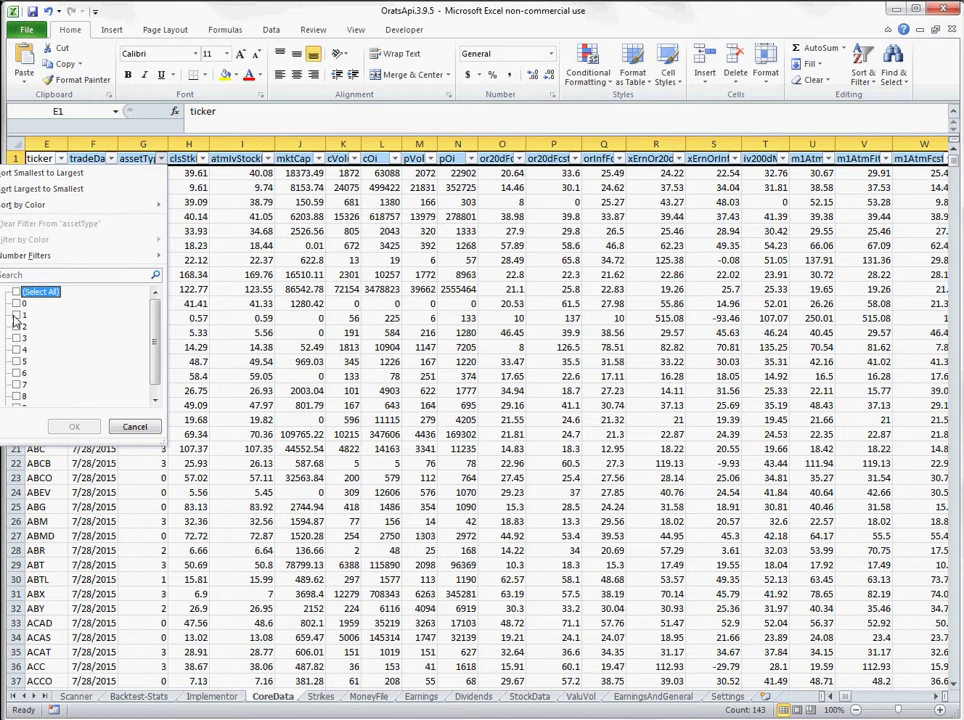
{"action": "left_click", "coordinate": [17, 315]}
{"action": "left_click", "coordinate": [73, 426]}
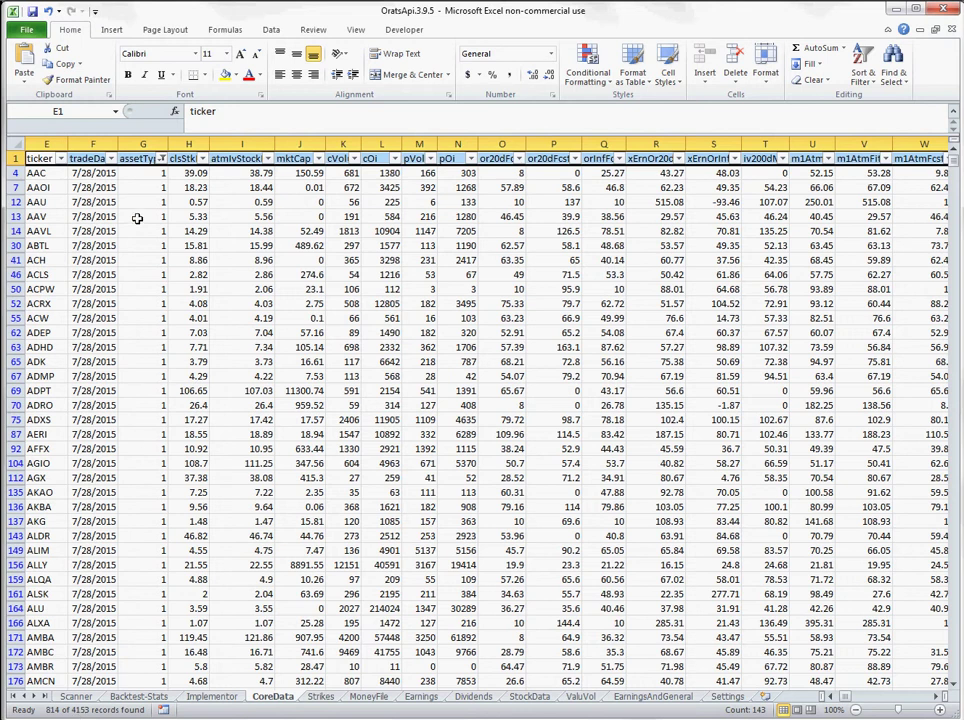
Set the assetType filter back to including all values.
{"action": "left_click", "coordinate": [161, 158]}
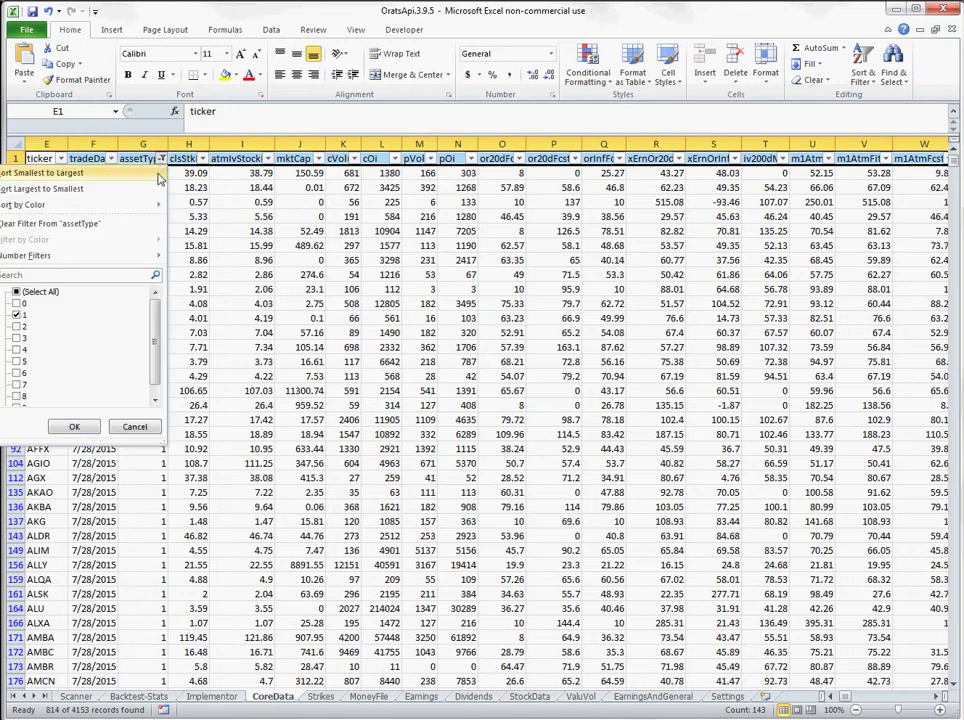
{"action": "left_click", "coordinate": [17, 291]}
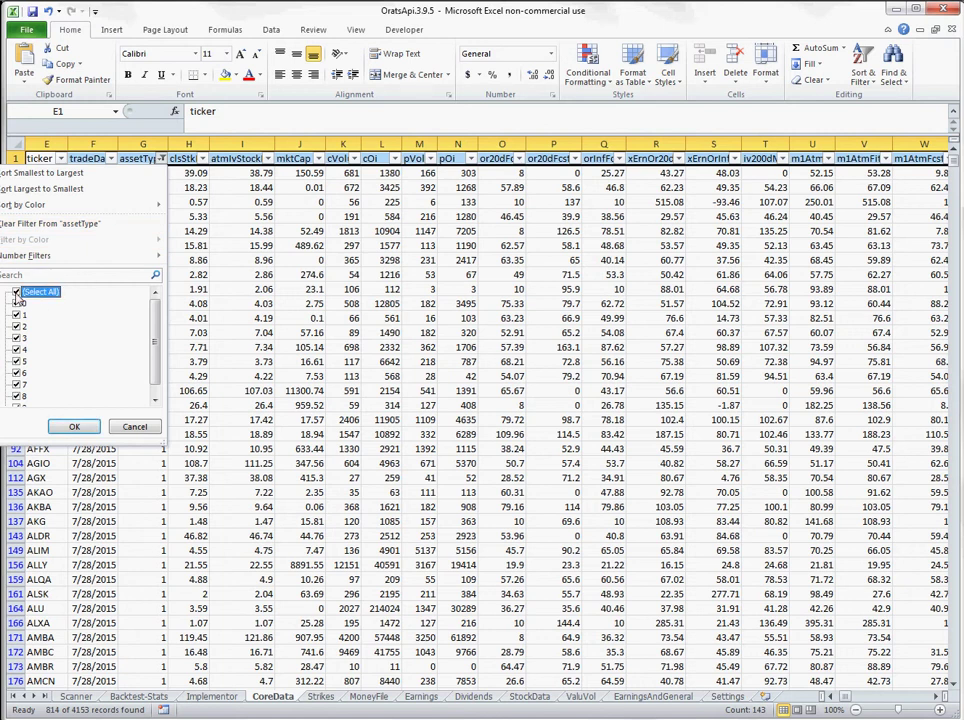
{"action": "left_click", "coordinate": [75, 427]}
{"action": "left_click", "coordinate": [245, 391]}
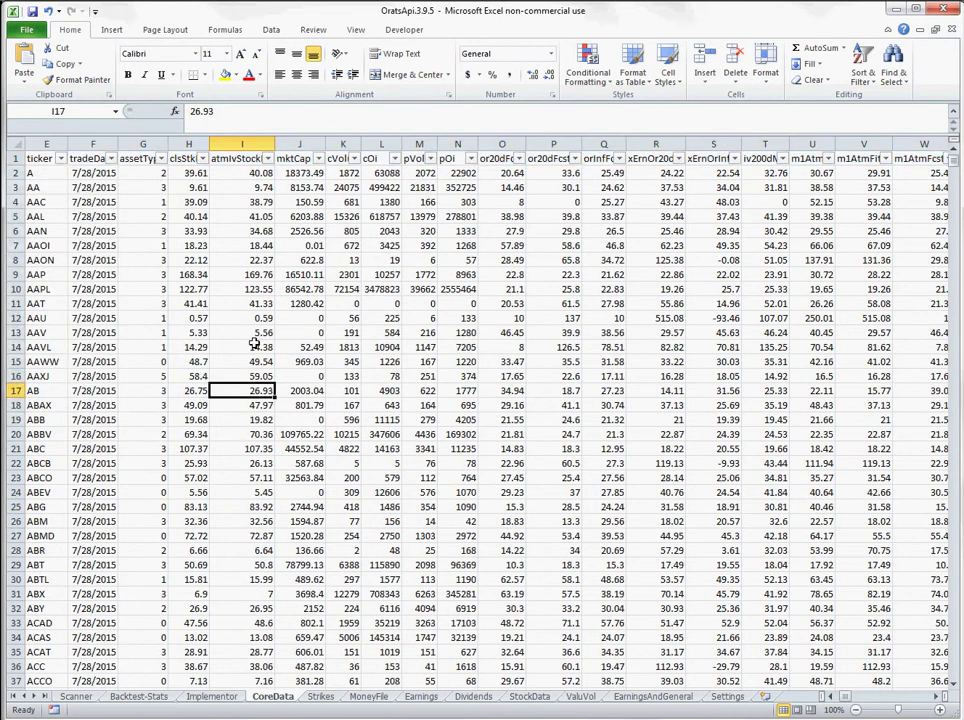
Remove the filters from the CoreData header row.
{"action": "left_click", "coordinate": [15, 158]}
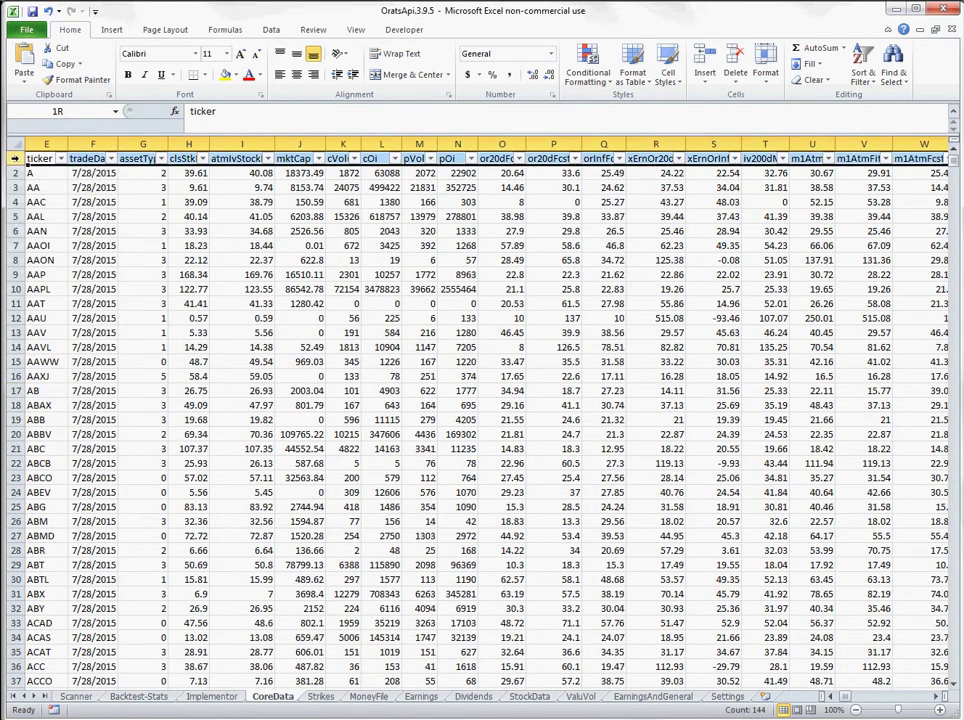
{"action": "left_click", "coordinate": [873, 65]}
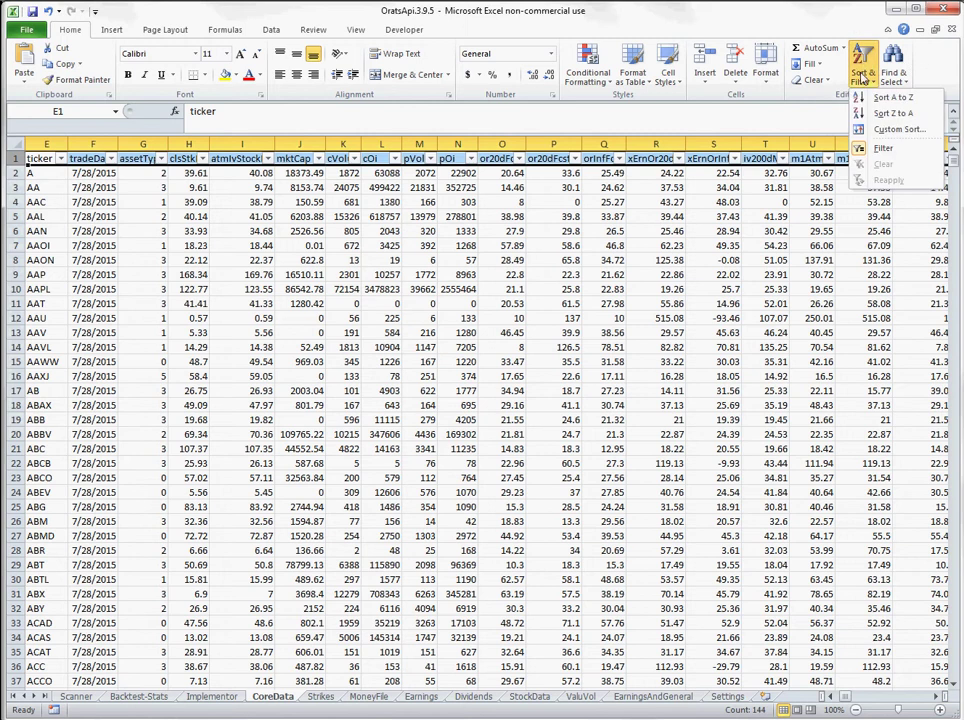
{"action": "left_click", "coordinate": [895, 150]}
{"action": "left_click", "coordinate": [457, 308]}
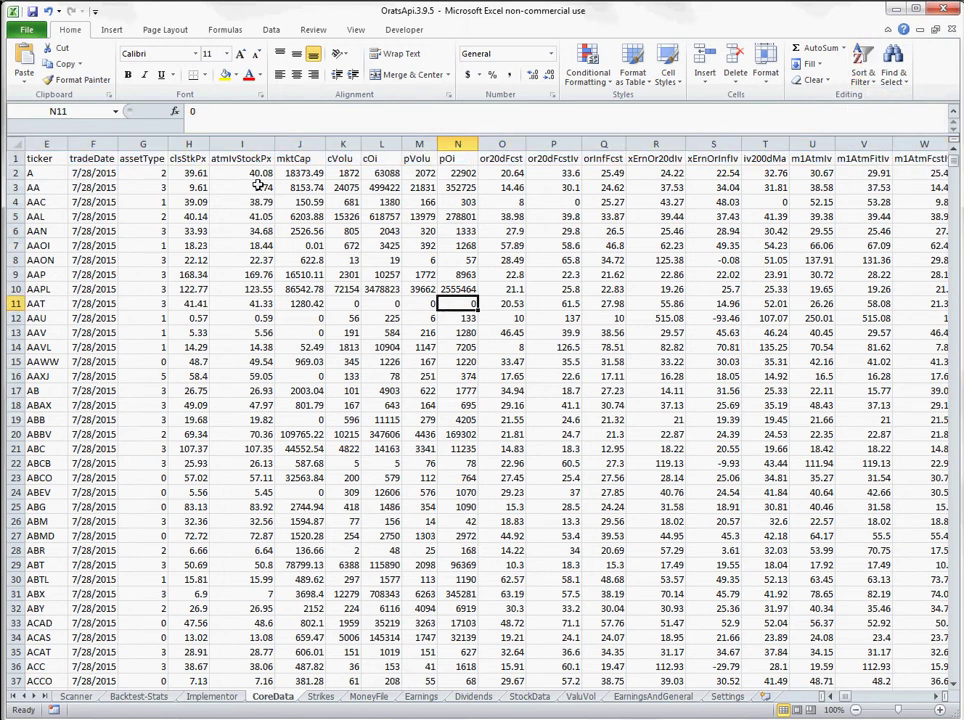
Go through the stock price, market cap, option volume and open interest headers from clsStkPx to pOi.
{"action": "left_click", "coordinate": [207, 159]}
{"action": "left_click", "coordinate": [232, 159]}
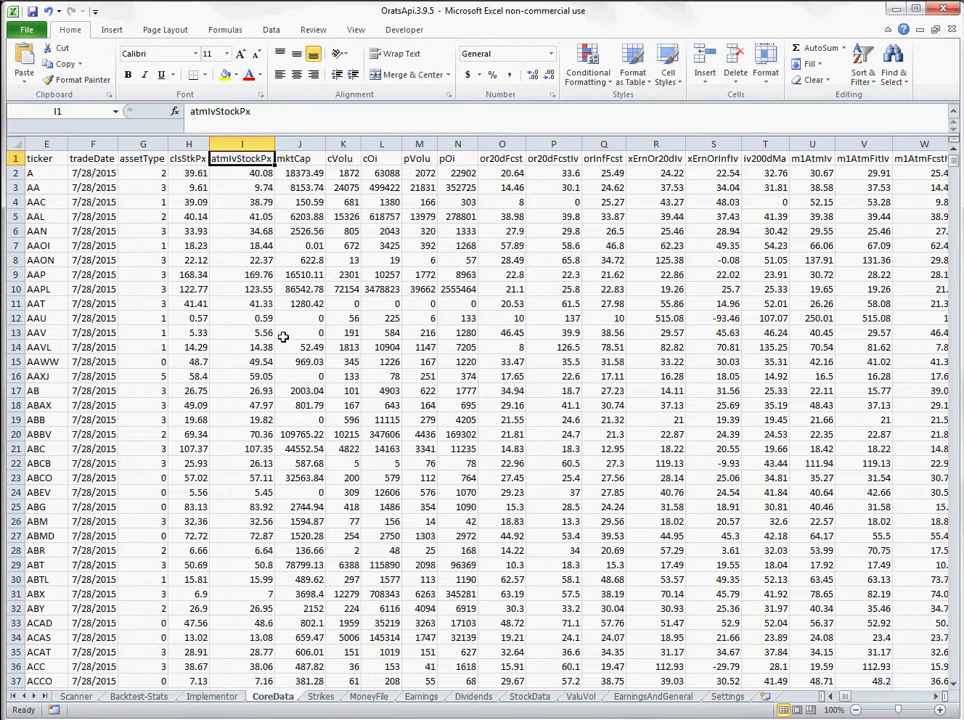
{"action": "key", "text": "Right"}
{"action": "key", "text": "Right"}
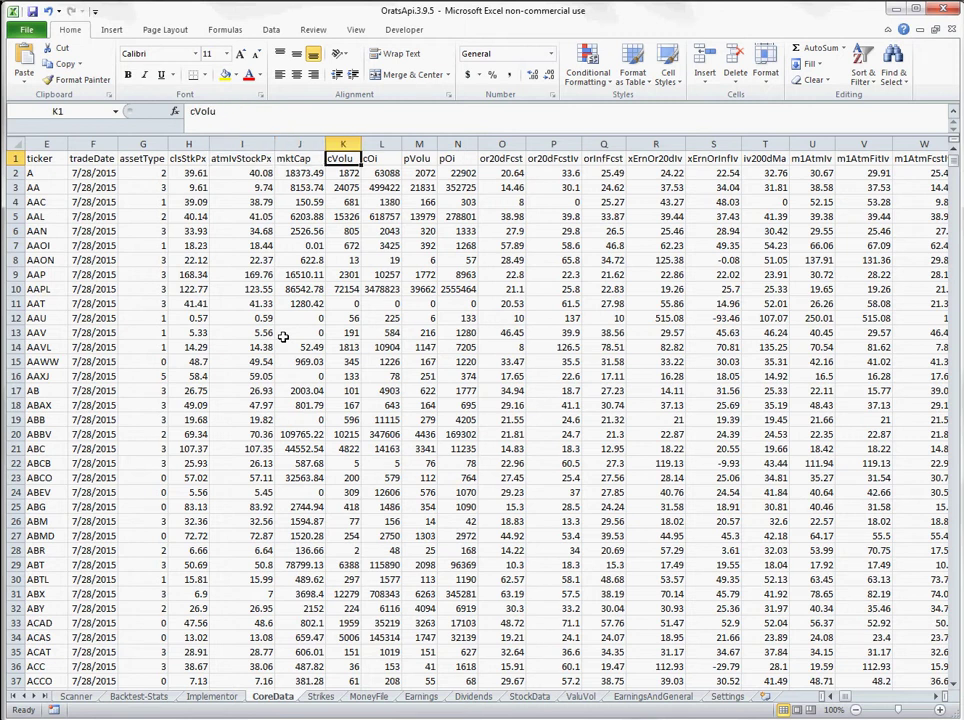
{"action": "key", "text": "Right"}
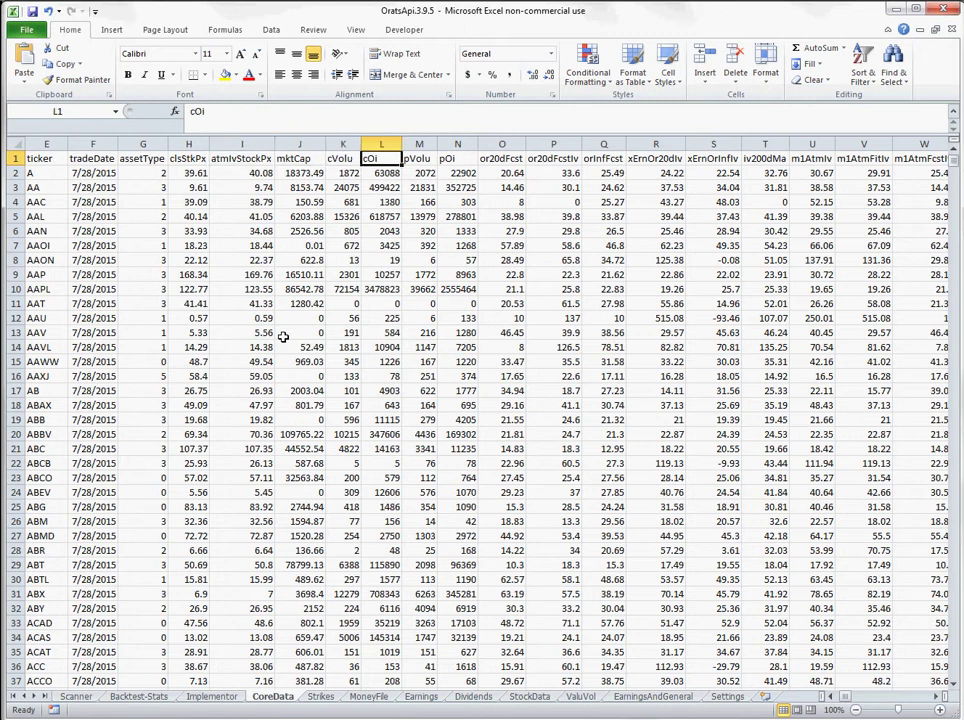
{"action": "key", "text": "Right"}
{"action": "key", "text": "Right"}
Examine the volatility forecast and implied volatility headers from or20dFcst to m1AtmFcstIv.
{"action": "key", "text": "Right"}
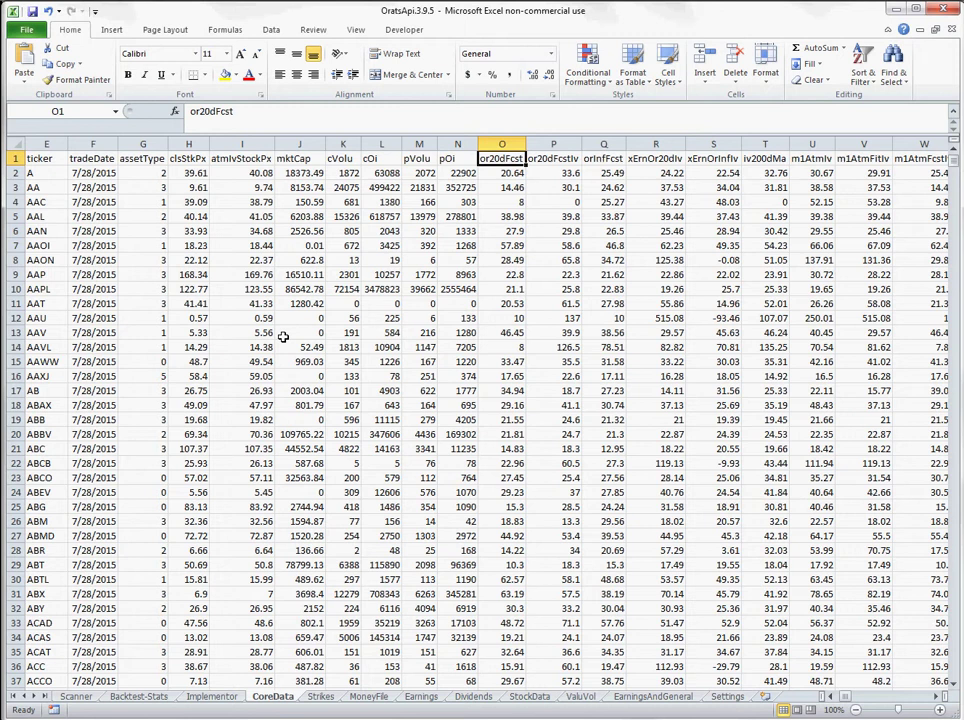
{"action": "key", "text": "Right"}
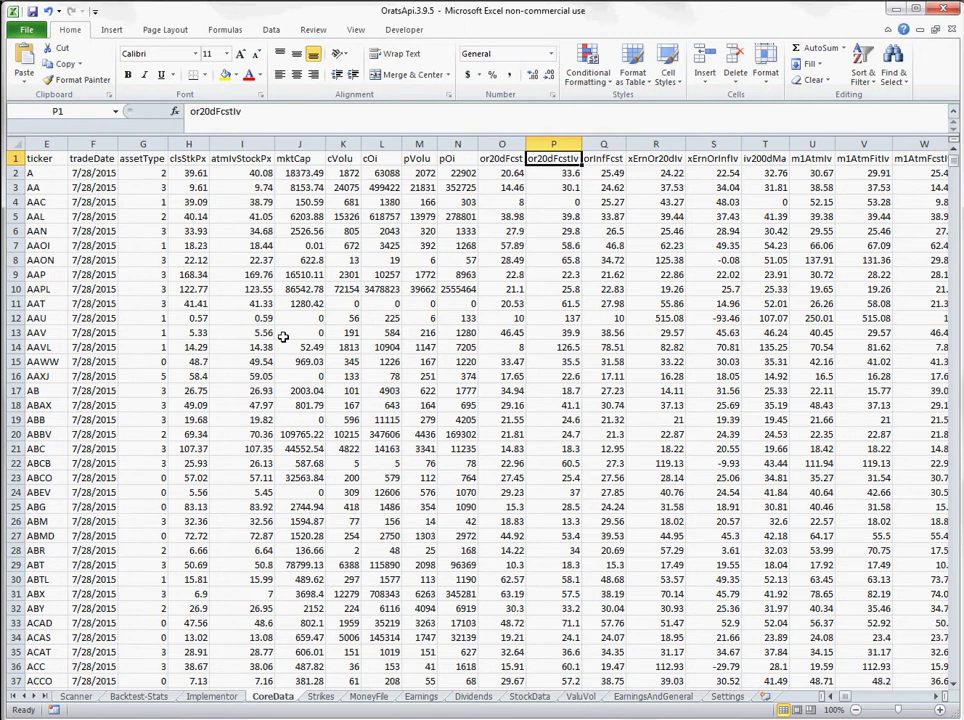
{"action": "key", "text": "Right"}
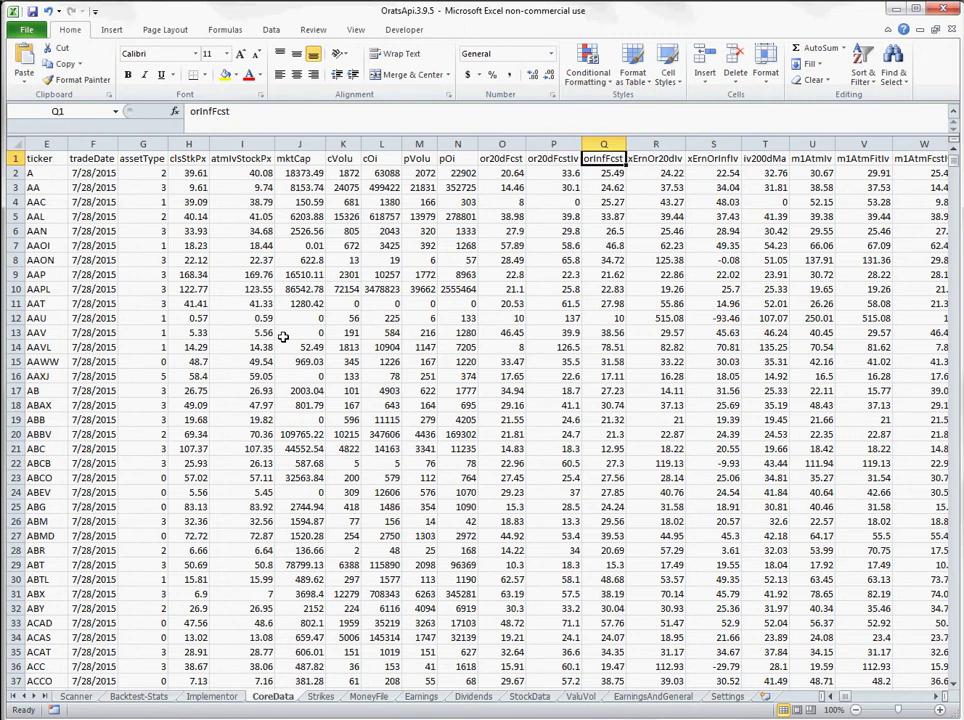
{"action": "key", "text": "Right"}
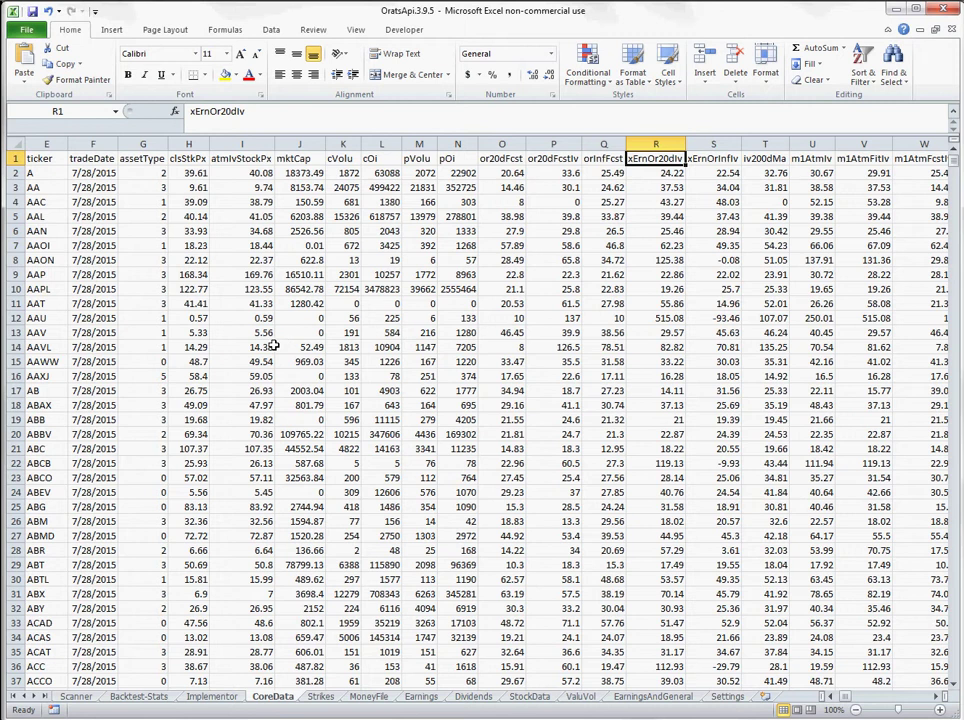
{"action": "left_click", "coordinate": [501, 159]}
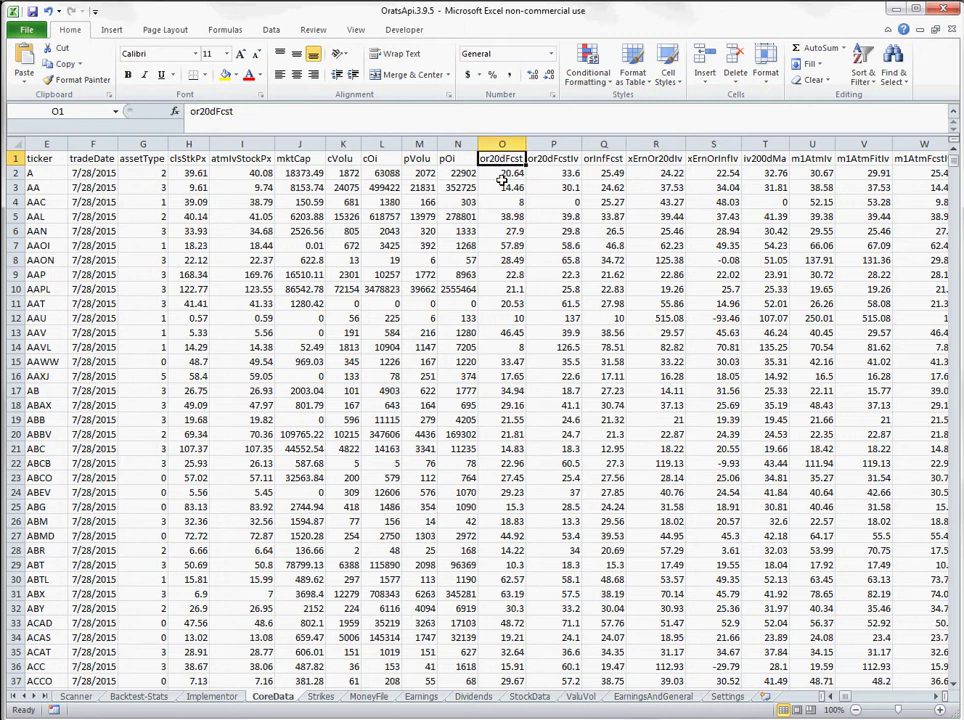
{"action": "left_click", "coordinate": [715, 163]}
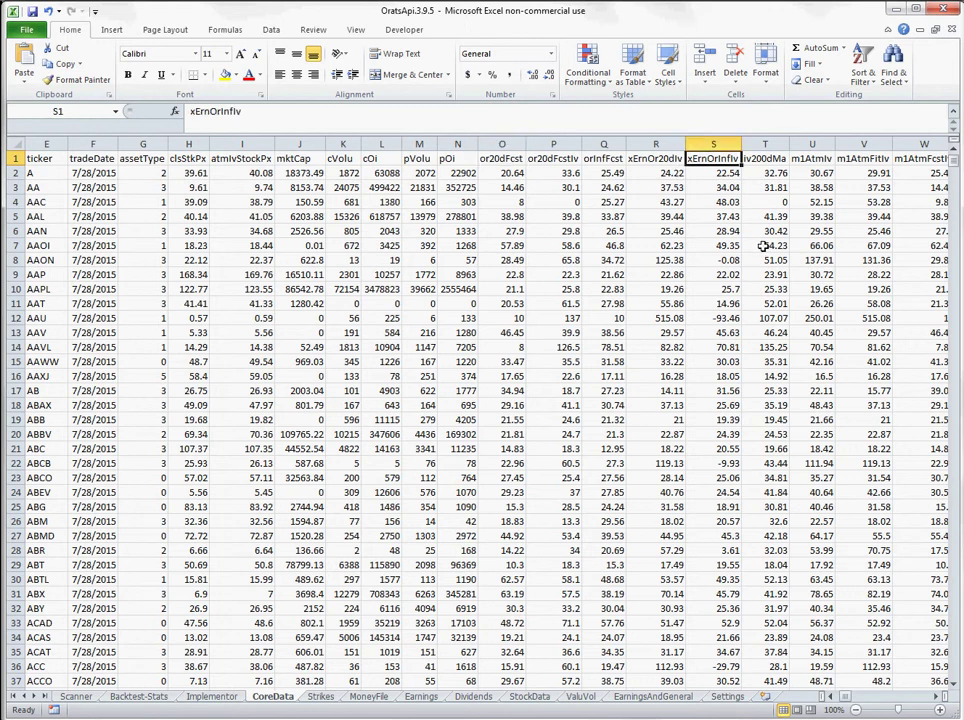
{"action": "key", "text": "Down"}
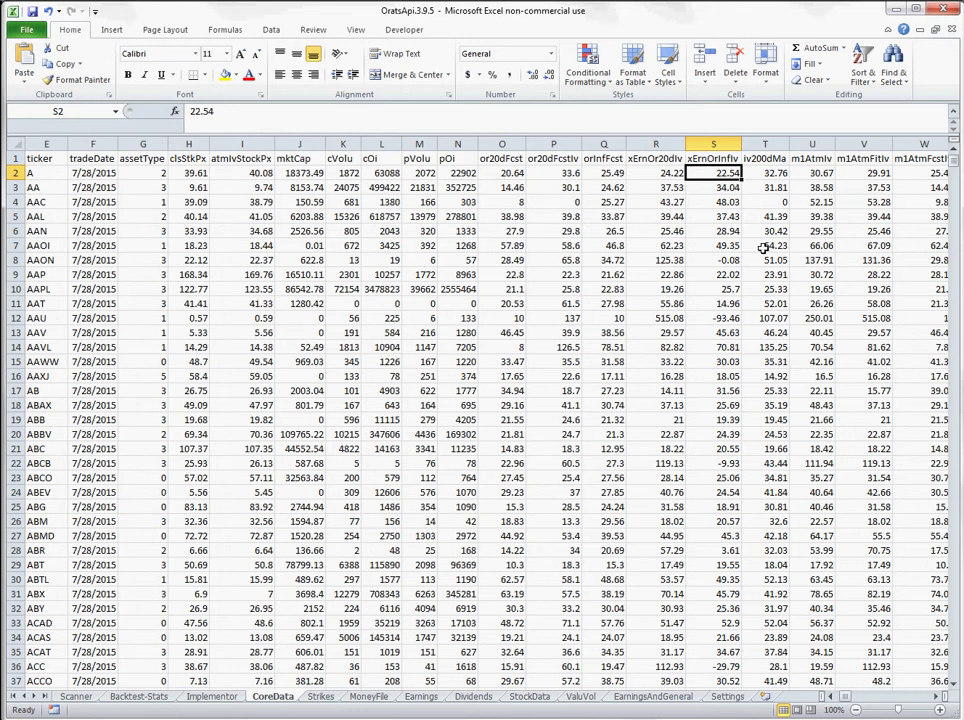
{"action": "key", "text": "Up"}
{"action": "key", "text": "Right"}
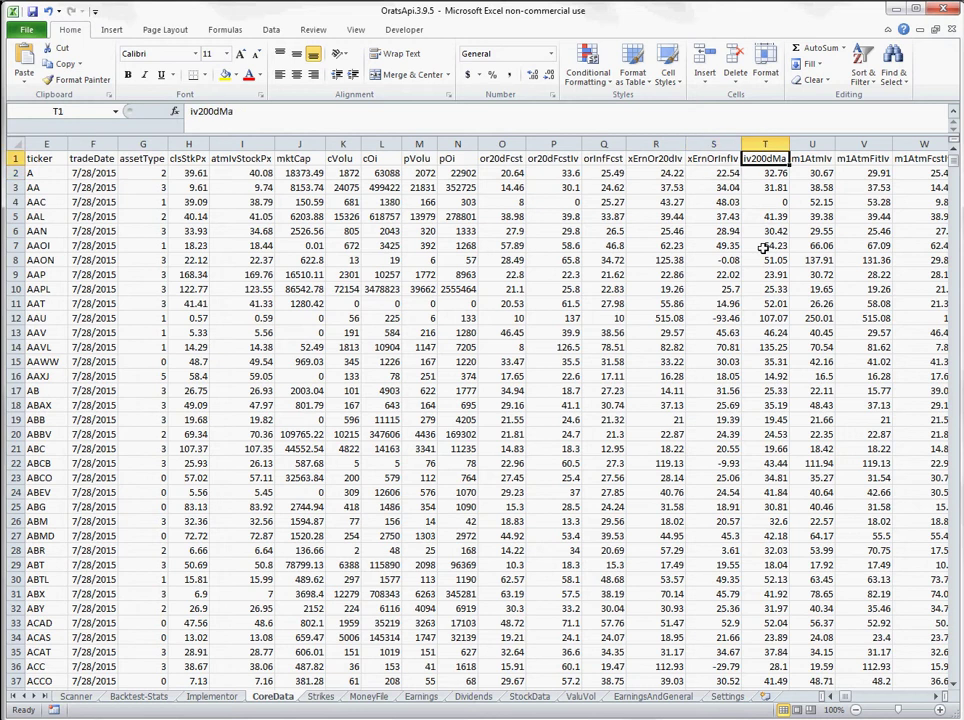
{"action": "key", "text": "Right"}
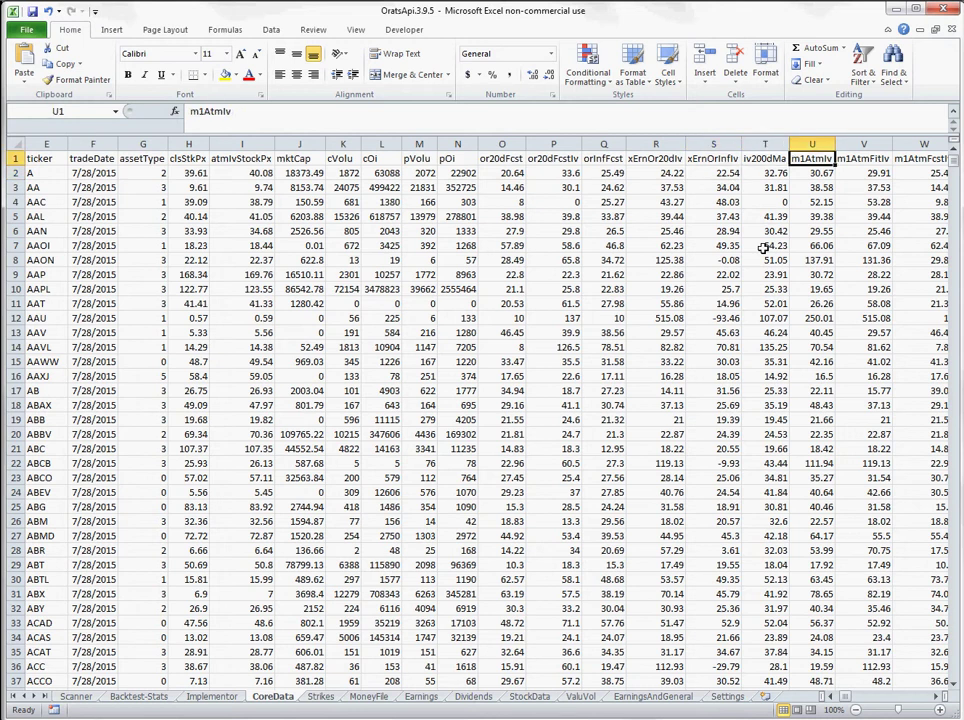
{"action": "key", "text": "Right"}
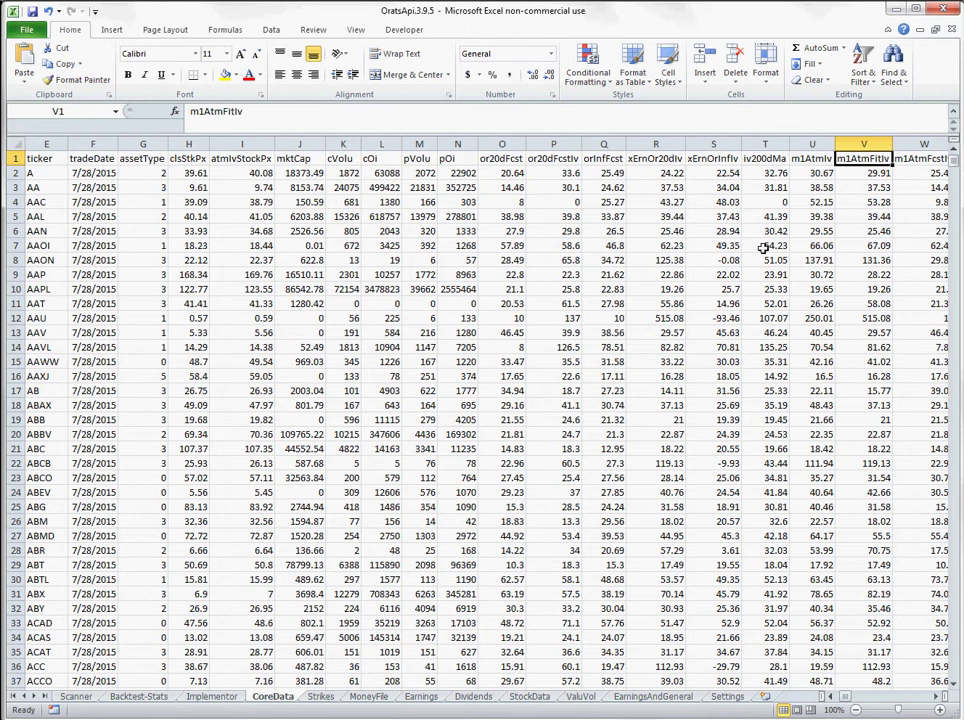
{"action": "key", "text": "Right"}
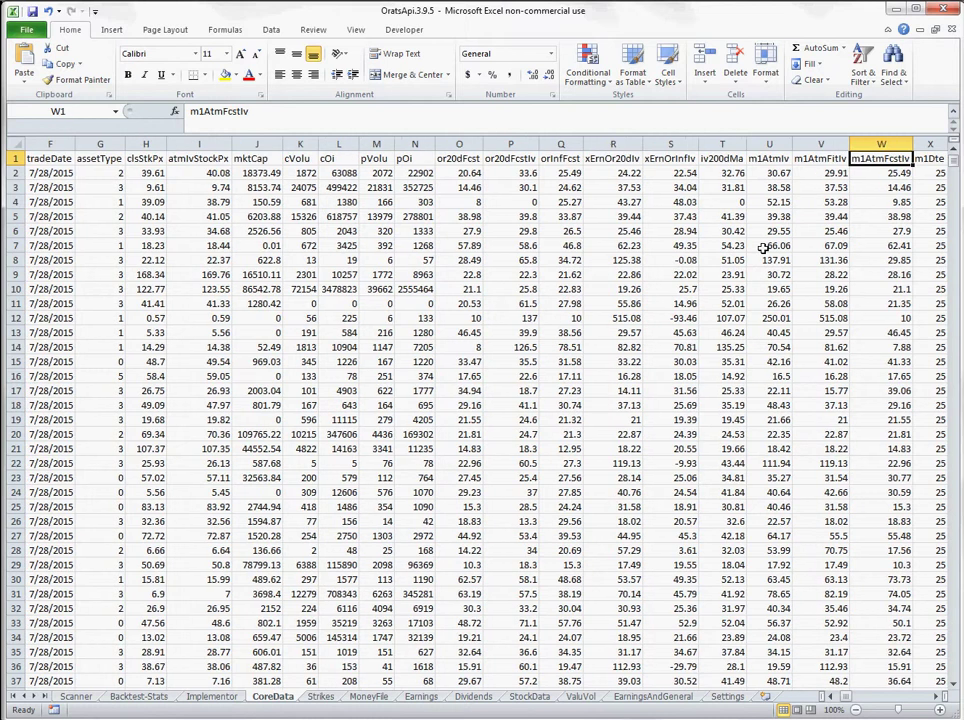
Go through the monthly at-the-money volatility and days-to-expiration columns from m1Dte to m3AtmFitIv in row 2.
{"action": "key", "text": "Down"}
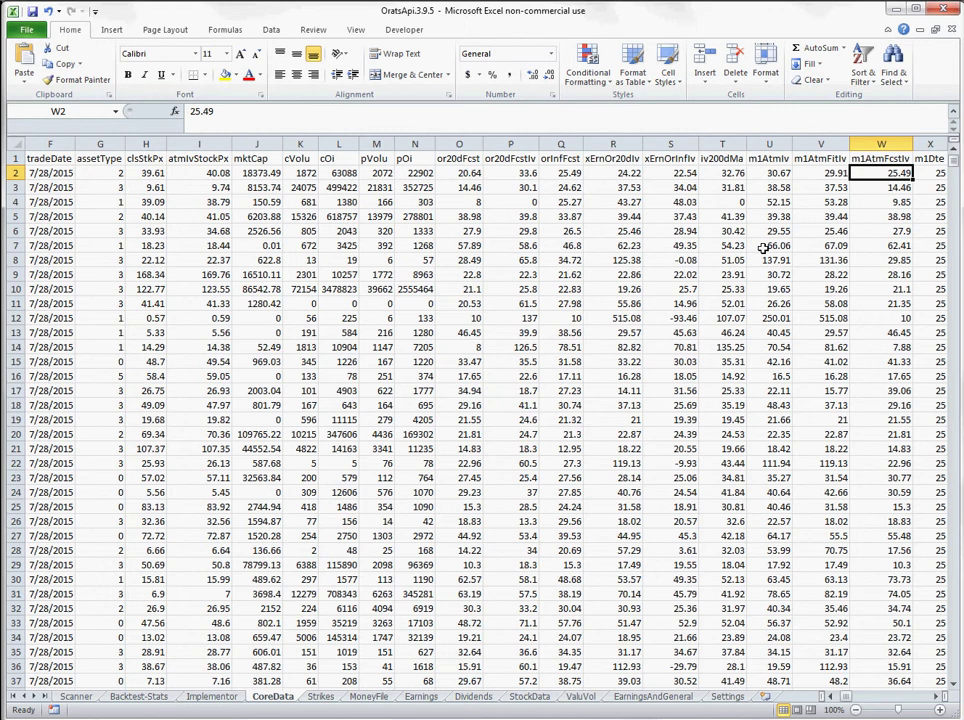
{"action": "key", "text": "Right"}
{"action": "key", "text": "Right"}
{"action": "key", "text": "Left"}
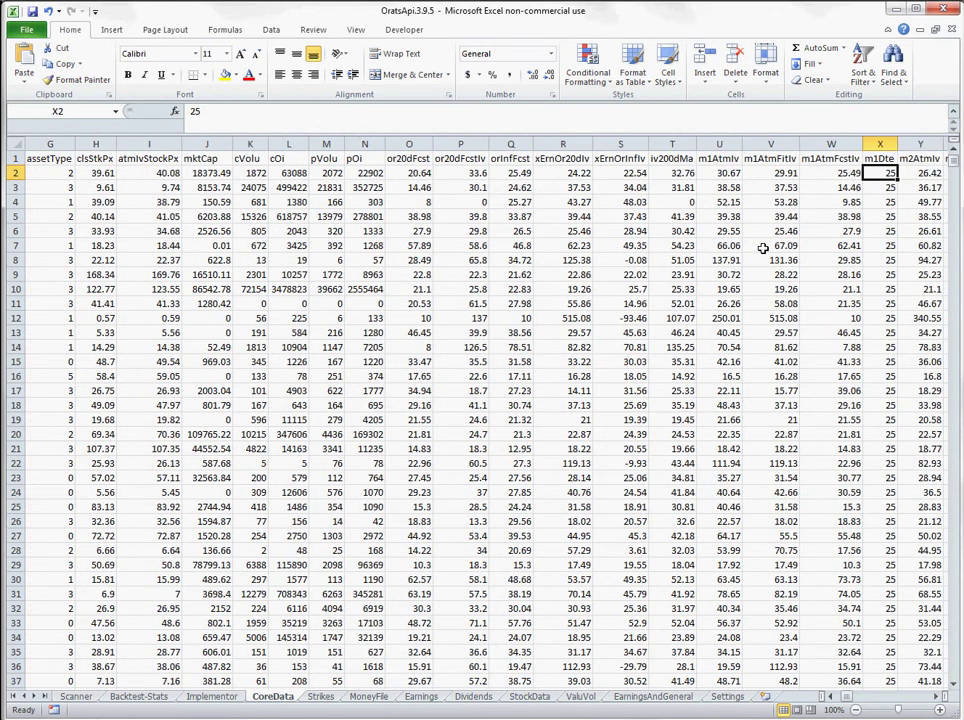
{"action": "key", "text": "Right"}
{"action": "key", "text": "Right"}
{"action": "key", "text": "Right"}
{"action": "key", "text": "Right"}
{"action": "key", "text": "Right"}
{"action": "key", "text": "Right"}
{"action": "key", "text": "Right"}
{"action": "key", "text": "Right"}
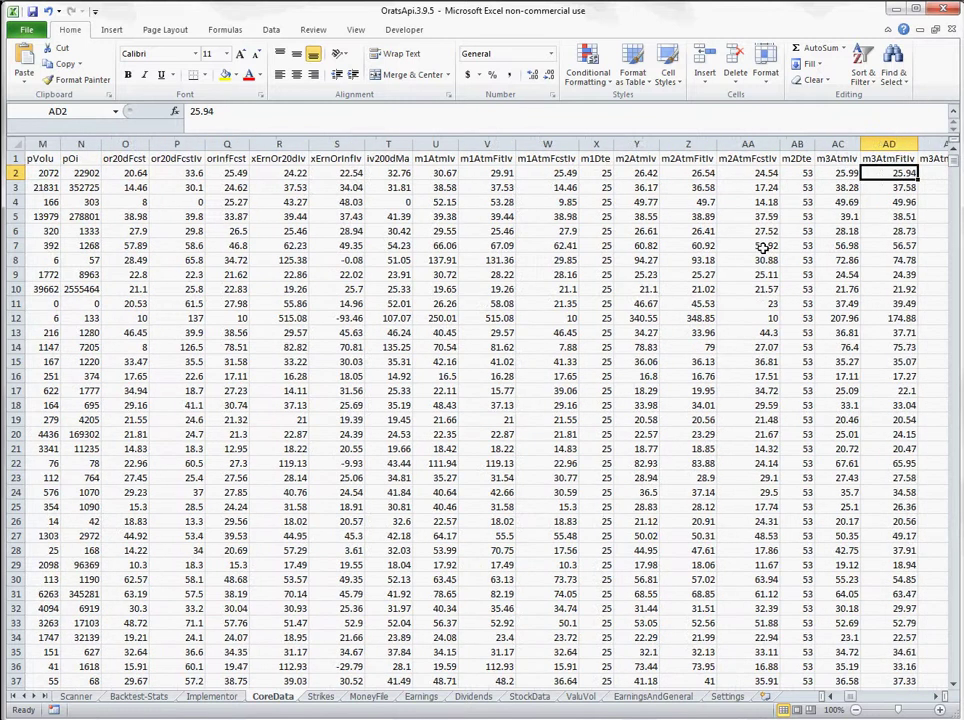
Examine the third- and fourth-month volatility columns from m3AtmFcstIv onward, plus the interest rate columns iRate5wk and iRateLt.
{"action": "key", "text": "Right"}
{"action": "key", "text": "Right"}
{"action": "key", "text": "Right"}
{"action": "key", "text": "Right"}
{"action": "key", "text": "Right"}
{"action": "key", "text": "Right"}
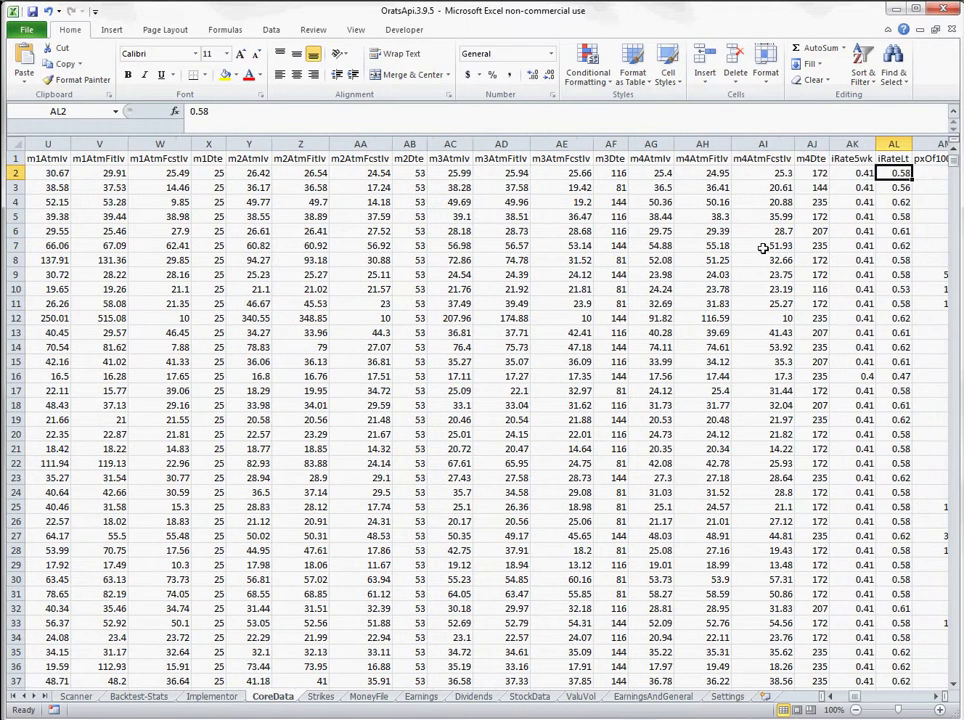
Examine the pxOf1000gam column in row 2.
{"action": "key", "text": "Right"}
{"action": "key", "text": "Right"}
{"action": "key", "text": "Right"}
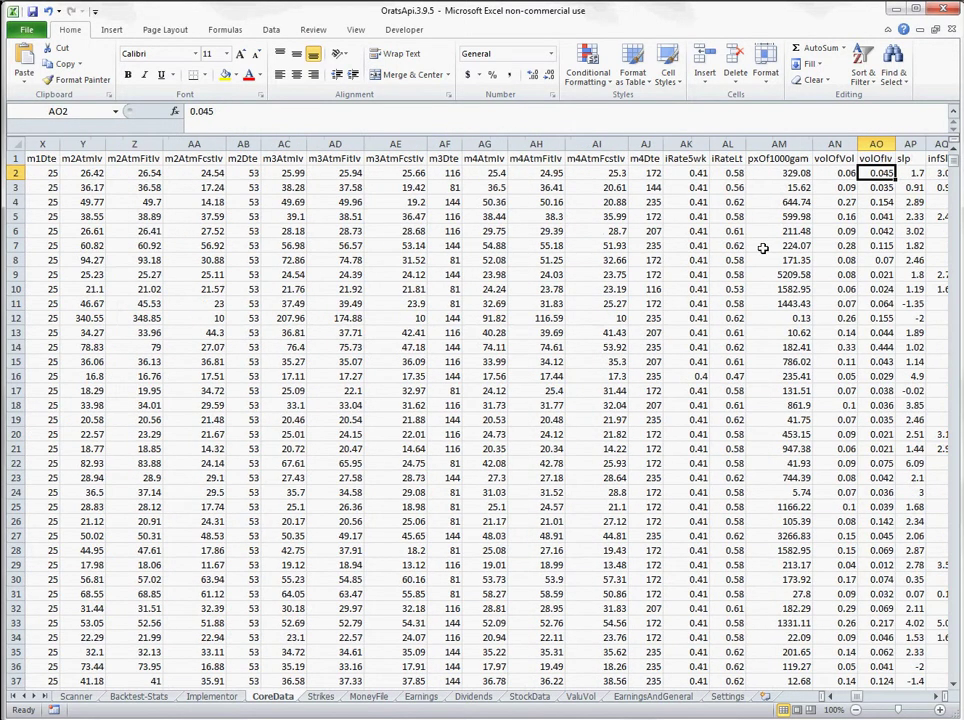
{"action": "key", "text": "Left"}
{"action": "key", "text": "Left"}
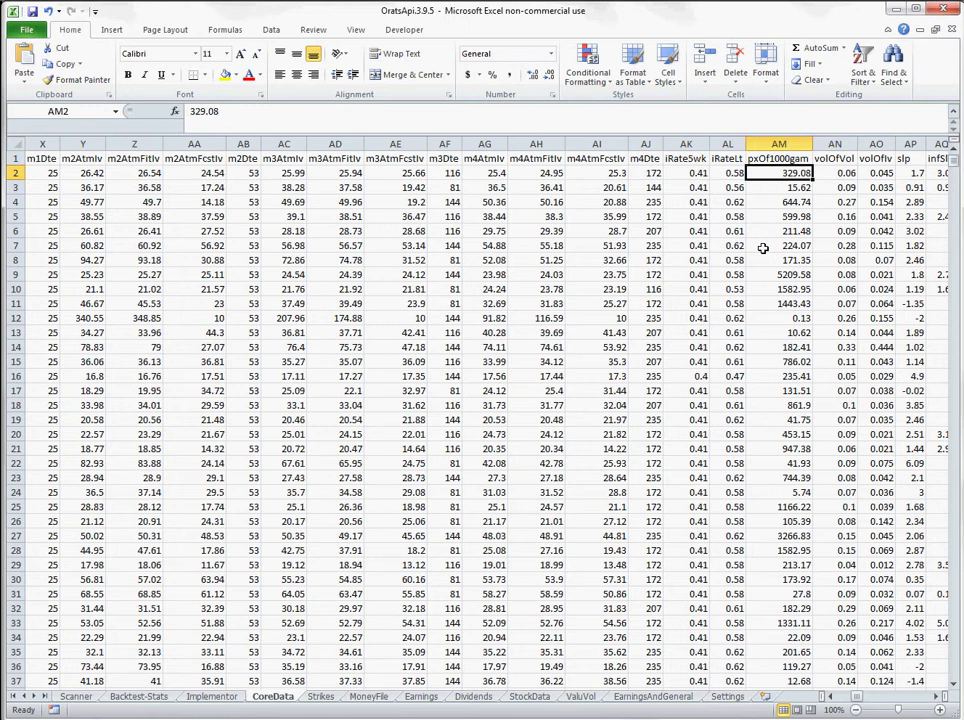
Examine the volOfVol and volOfIv columns and the slope columns slp, infSlp and fcstSlp.
{"action": "key", "text": "Right"}
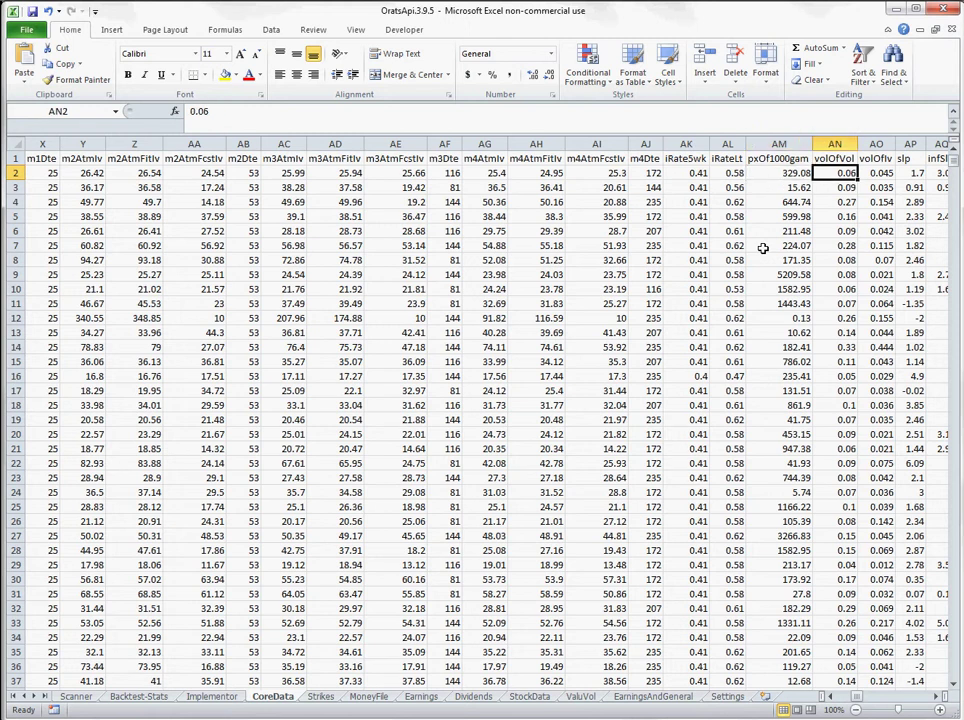
{"action": "key", "text": "Right"}
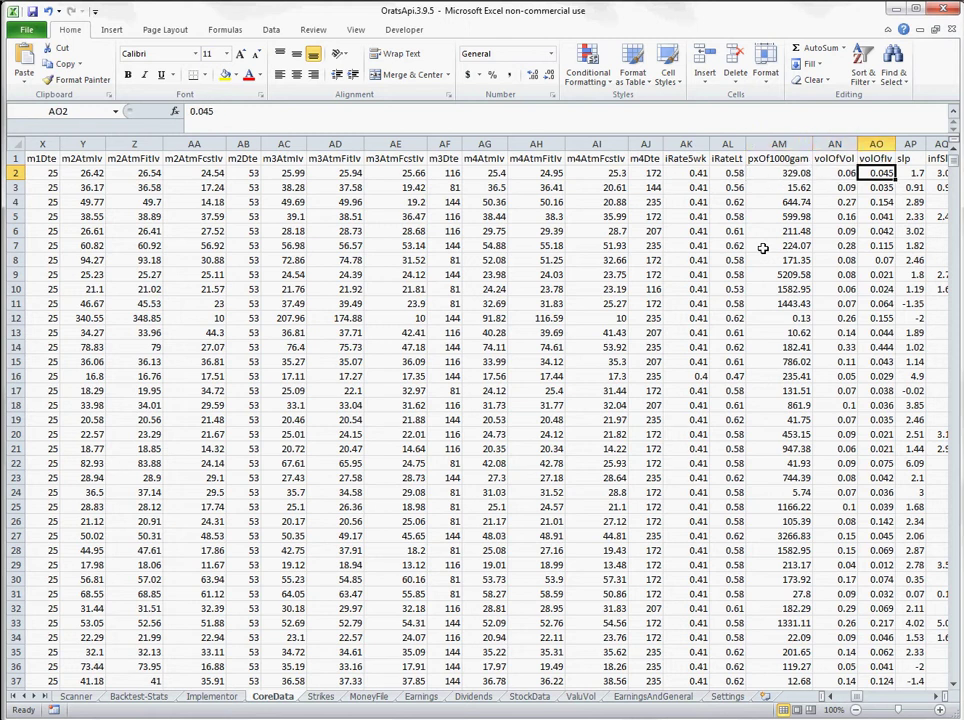
{"action": "key", "text": "Right"}
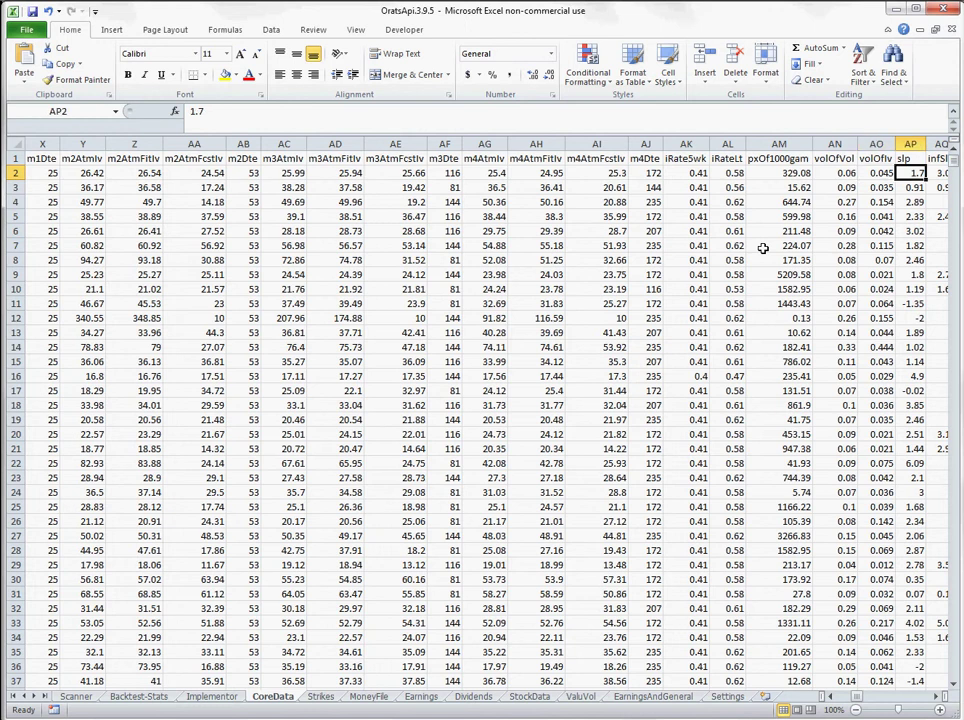
{"action": "key", "text": "Right"}
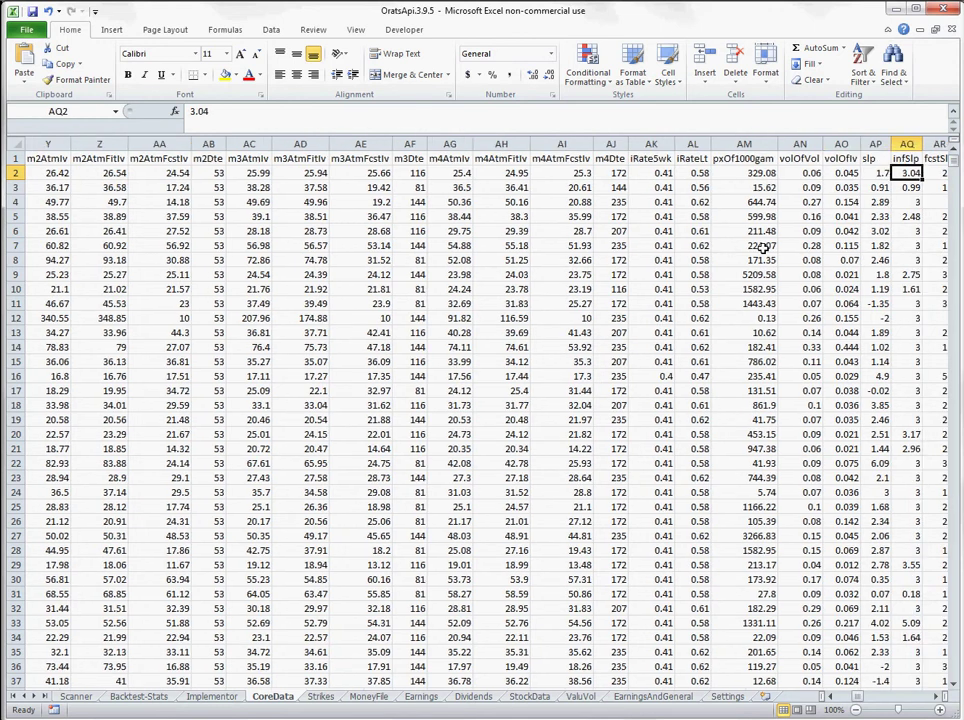
{"action": "key", "text": "Right"}
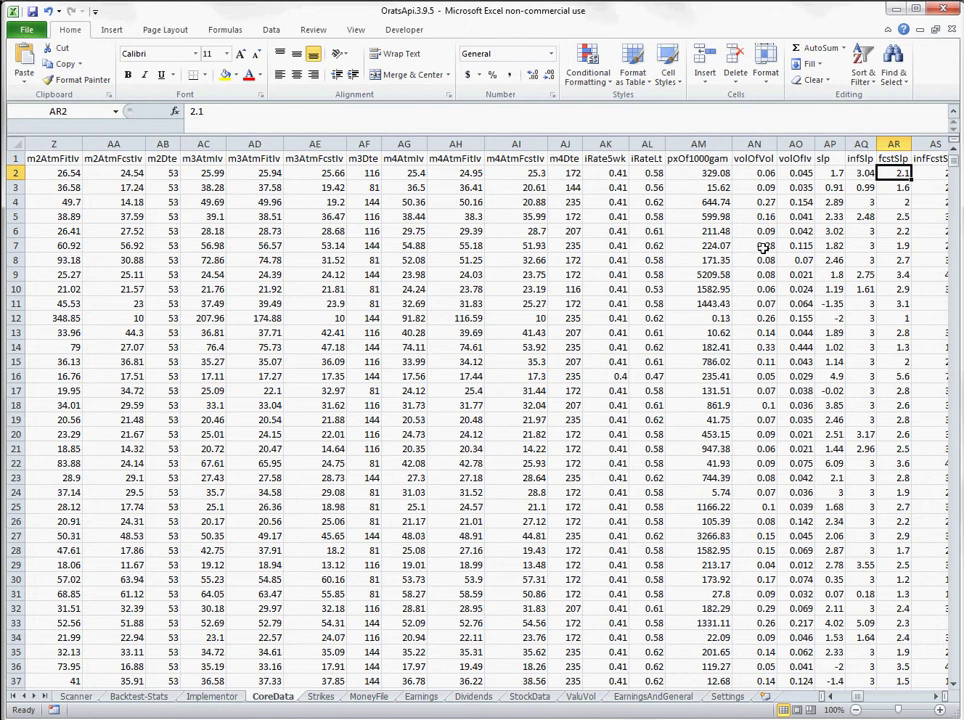
Go through the forecast slope, derivative and market width columns from infFcstSlp to mktWidthVol.
{"action": "key", "text": "Right"}
{"action": "key", "text": "Right"}
{"action": "key", "text": "Right"}
{"action": "key", "text": "Right"}
{"action": "key", "text": "Right"}
{"action": "key", "text": "Right"}
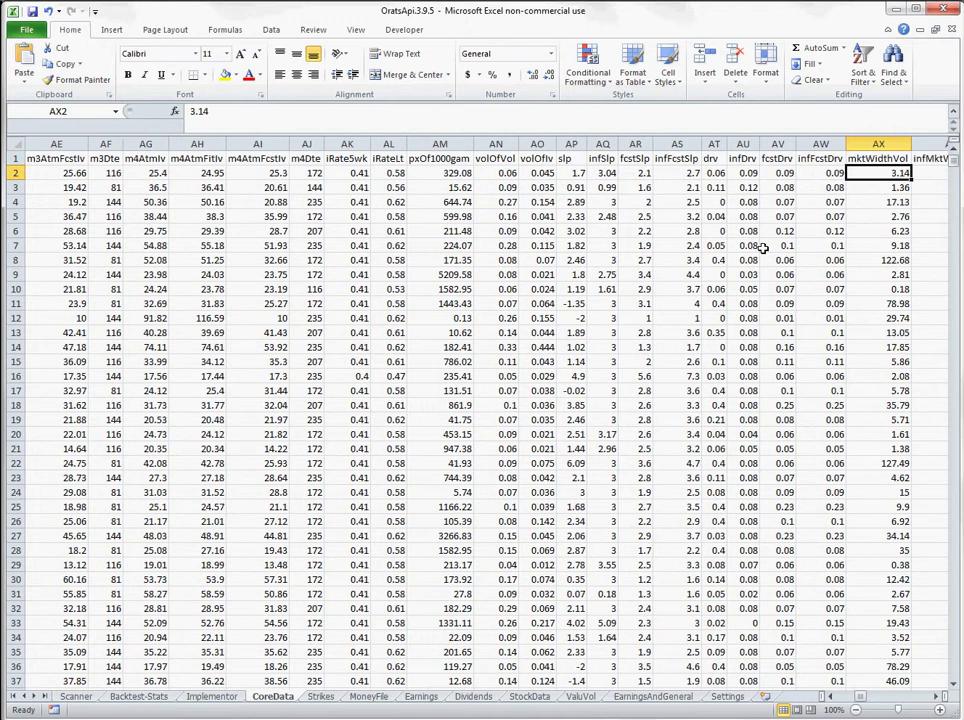
Examine the columns from infMktWidthVol to earnReturnIv, including the call and put added premium and rip fields.
{"action": "key", "text": "Right"}
{"action": "key", "text": "Right"}
{"action": "key", "text": "Right"}
{"action": "key", "text": "Right"}
{"action": "key", "text": "Right"}
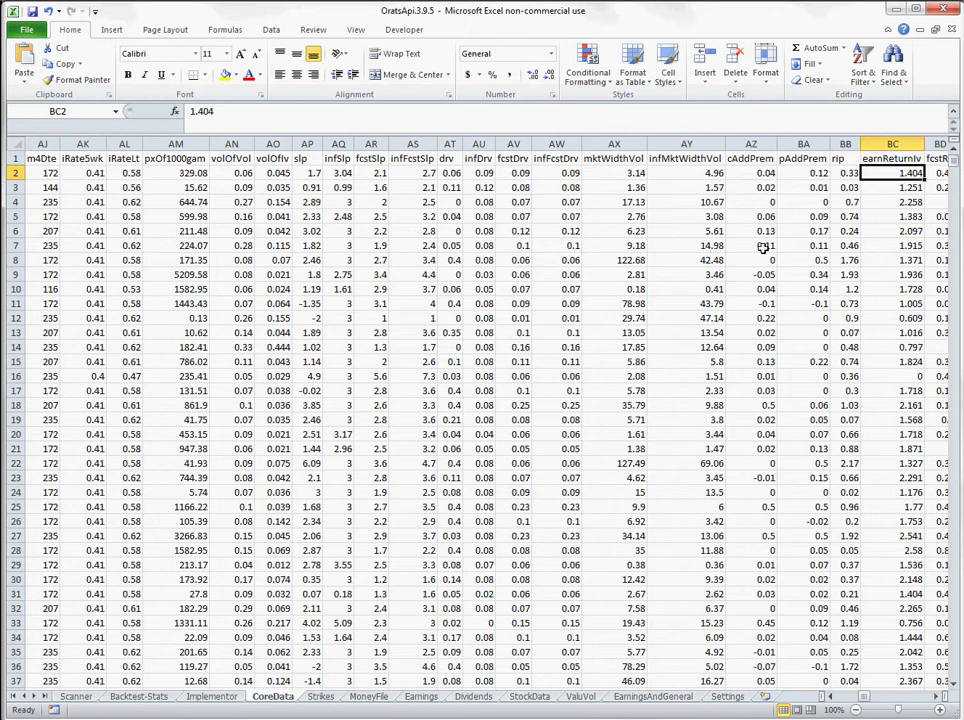
Go through the forecast R2, hedge, stock volume, average option volume and sector columns from fcstR2 to sector.
{"action": "key", "text": "Right"}
{"action": "key", "text": "Right"}
{"action": "key", "text": "Right"}
{"action": "key", "text": "Right"}
{"action": "key", "text": "Right"}
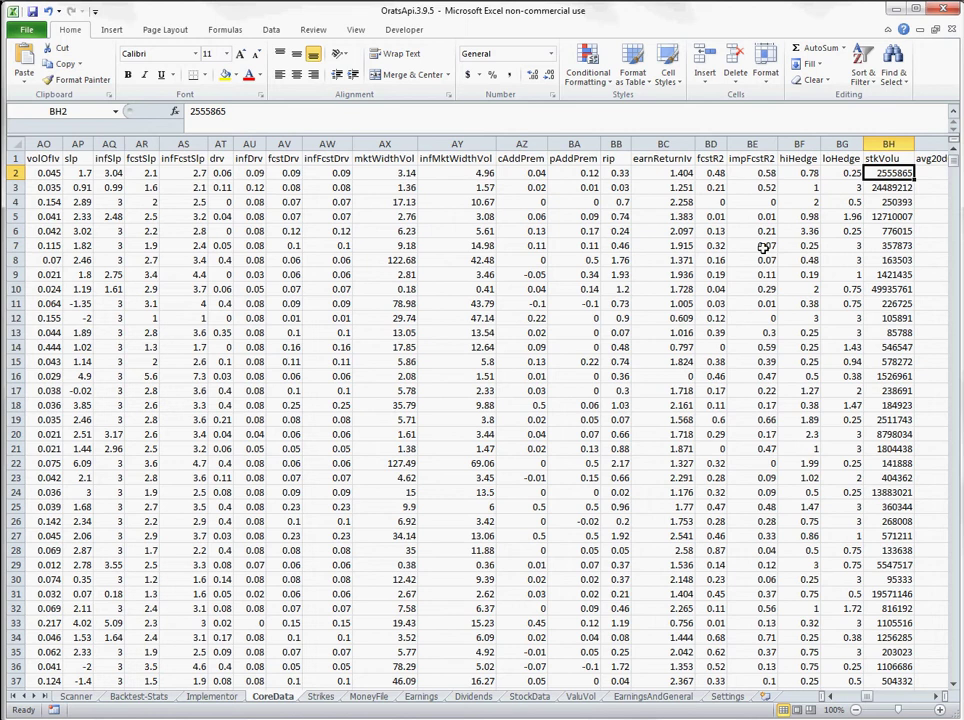
{"action": "key", "text": "Right"}
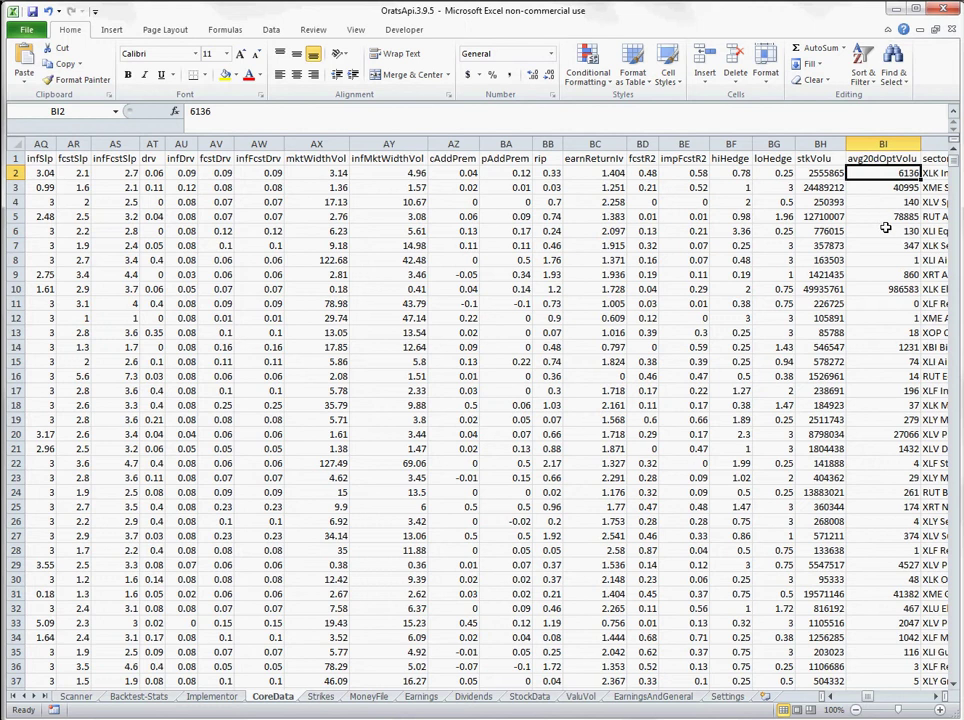
{"action": "key", "text": "Right"}
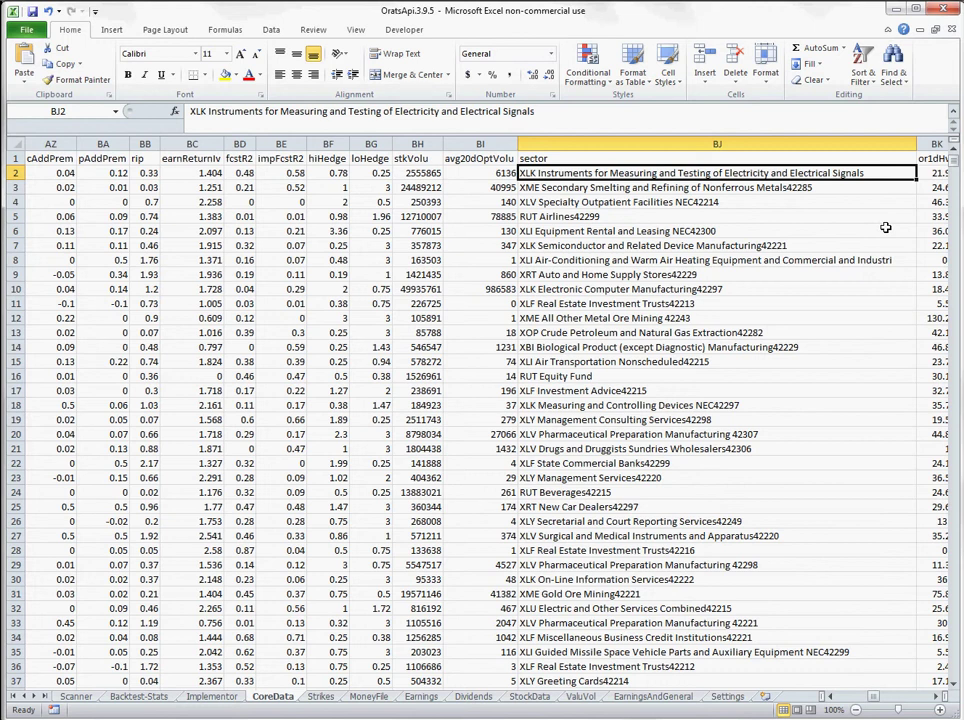
Look over the ORATS historical volatility columns from or1dHv to or120dHv and return to or1dHv.
{"action": "key", "text": "Right"}
{"action": "key", "text": "Right"}
{"action": "key", "text": "Right"}
{"action": "key", "text": "Right"}
{"action": "key", "text": "Right"}
{"action": "key", "text": "Right"}
{"action": "key", "text": "Right"}
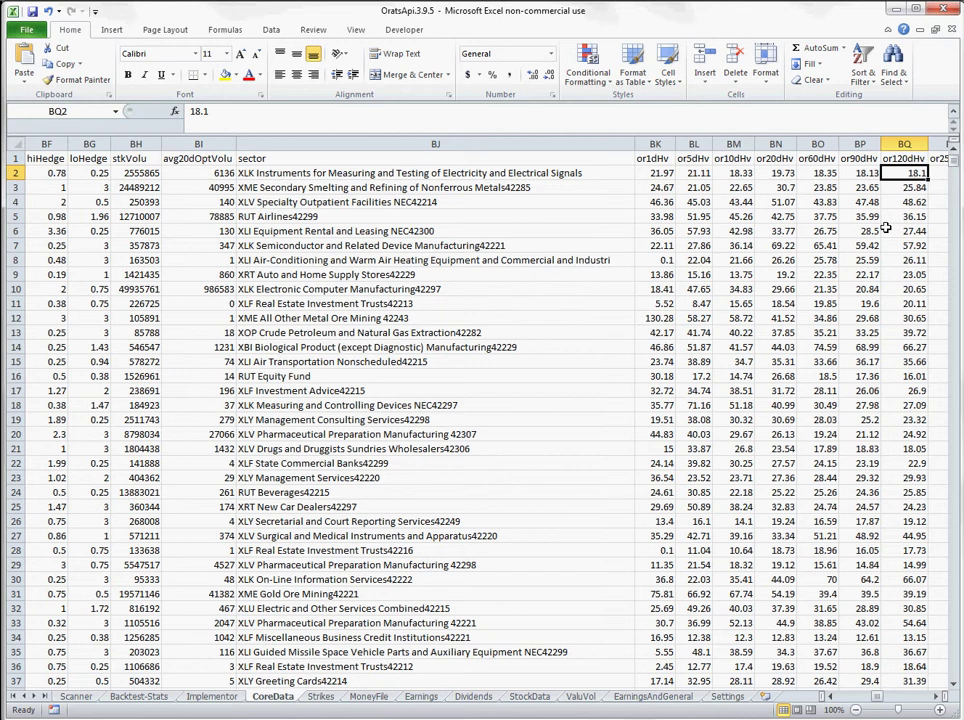
{"action": "key", "text": "Left"}
{"action": "key", "text": "Left"}
{"action": "key", "text": "Left"}
{"action": "key", "text": "Left"}
{"action": "key", "text": "Left"}
{"action": "key", "text": "Left"}
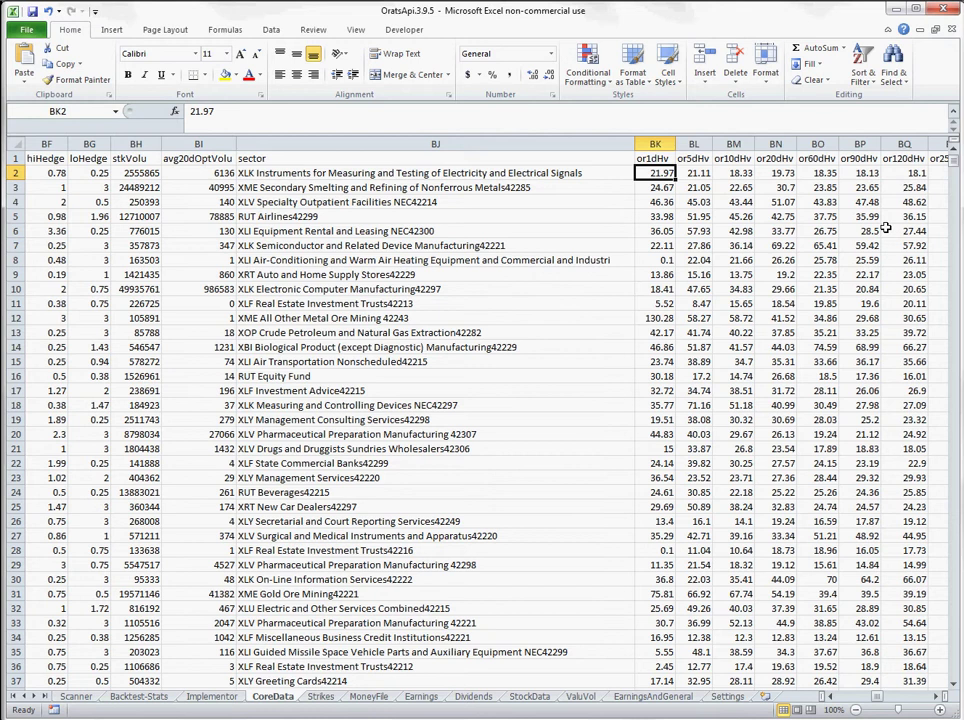
Go through the remaining historical volatility columns from or5dHv to or1000dHv and the close-to-close ones up to cls60dHv.
{"action": "key", "text": "Right"}
{"action": "key", "text": "Right"}
{"action": "key", "text": "Right"}
{"action": "key", "text": "Right"}
{"action": "key", "text": "Right"}
{"action": "key", "text": "Right"}
{"action": "key", "text": "Right"}
{"action": "key", "text": "Right"}
{"action": "key", "text": "Right"}
{"action": "key", "text": "Right"}
{"action": "key", "text": "Right"}
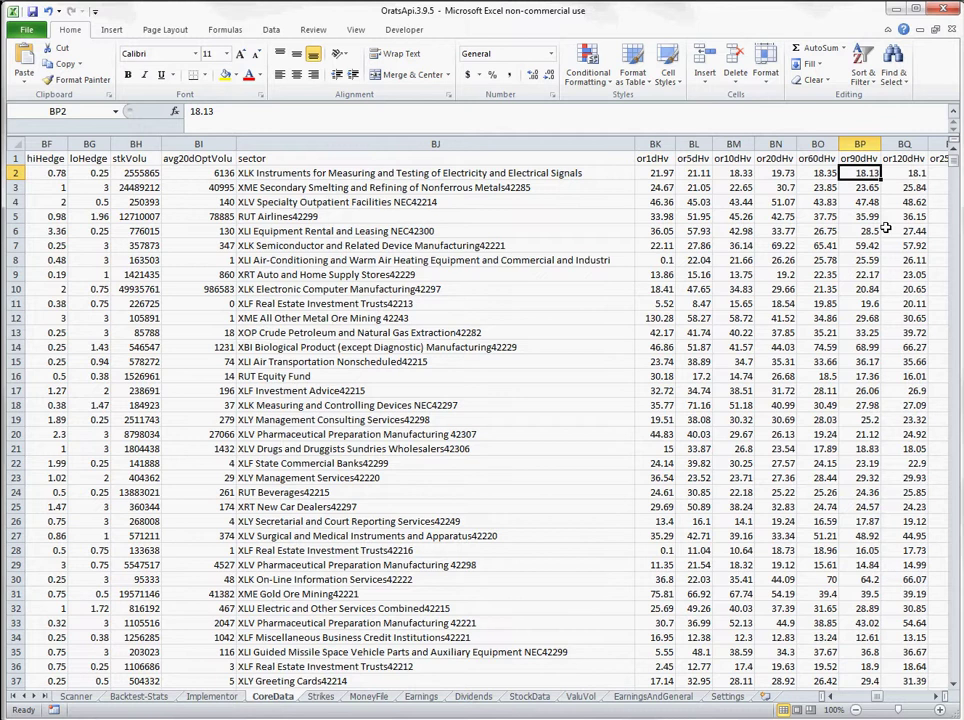
{"action": "key", "text": "Right"}
{"action": "key", "text": "Right"}
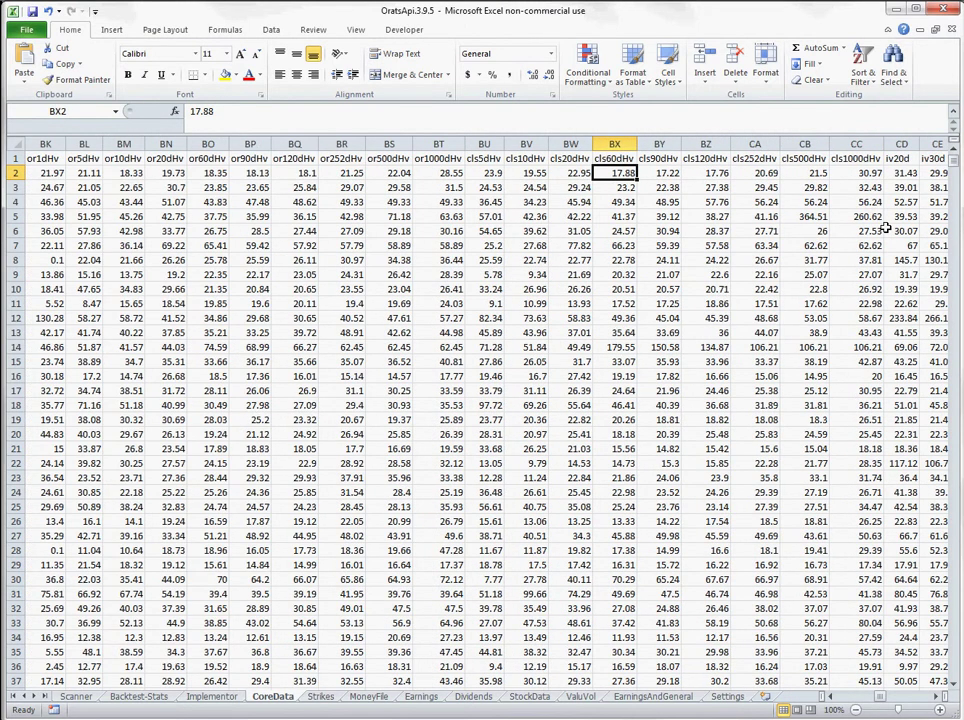
Examine the close-to-close historical volatility columns from cls90dHv to cls1000dHv, ending at iv20d.
{"action": "key", "text": "Right"}
{"action": "key", "text": "Right"}
{"action": "key", "text": "Right"}
{"action": "key", "text": "Right"}
{"action": "key", "text": "Right"}
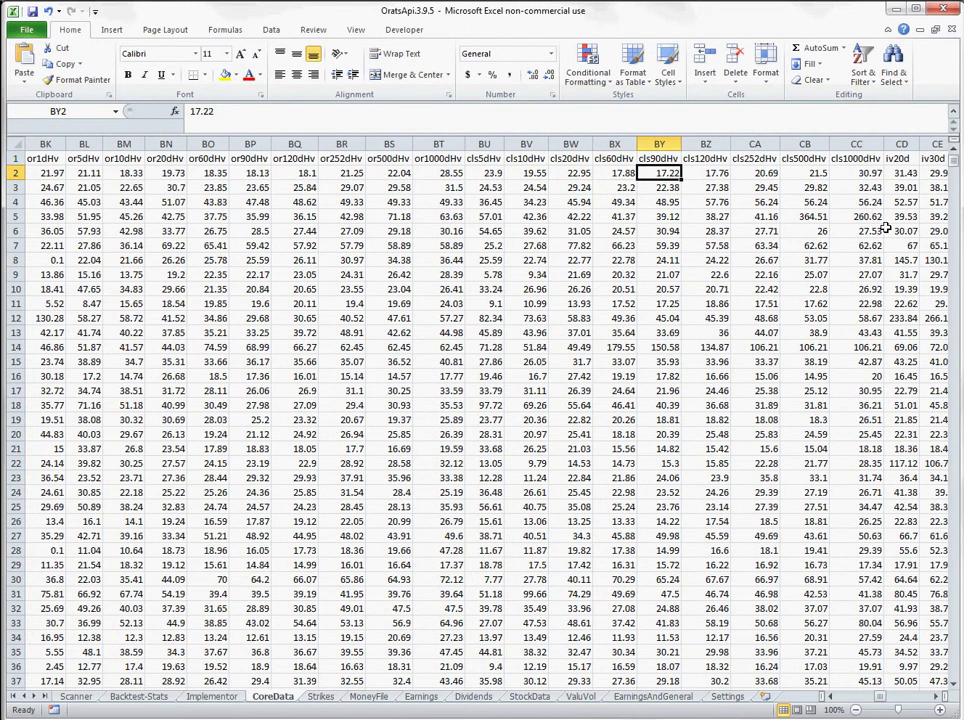
{"action": "key", "text": "Right"}
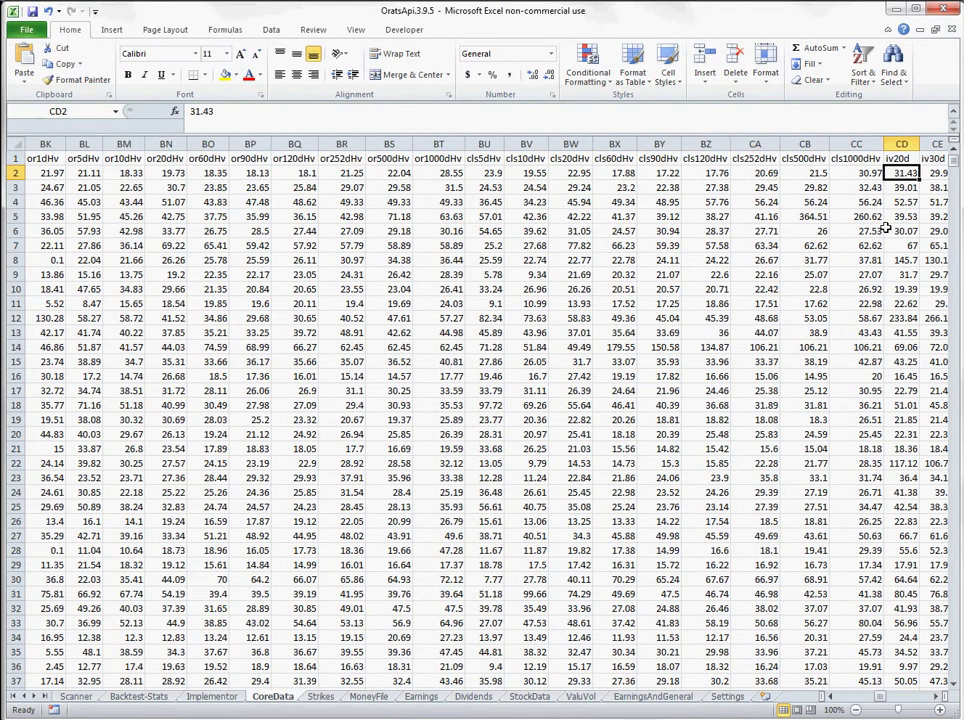
Examine the interpolated implied volatility columns from iv30d to iv6m, ending at cls1wkAgoStkPx.
{"action": "key", "text": "Right"}
{"action": "key", "text": "Right"}
{"action": "key", "text": "Right"}
{"action": "key", "text": "Right"}
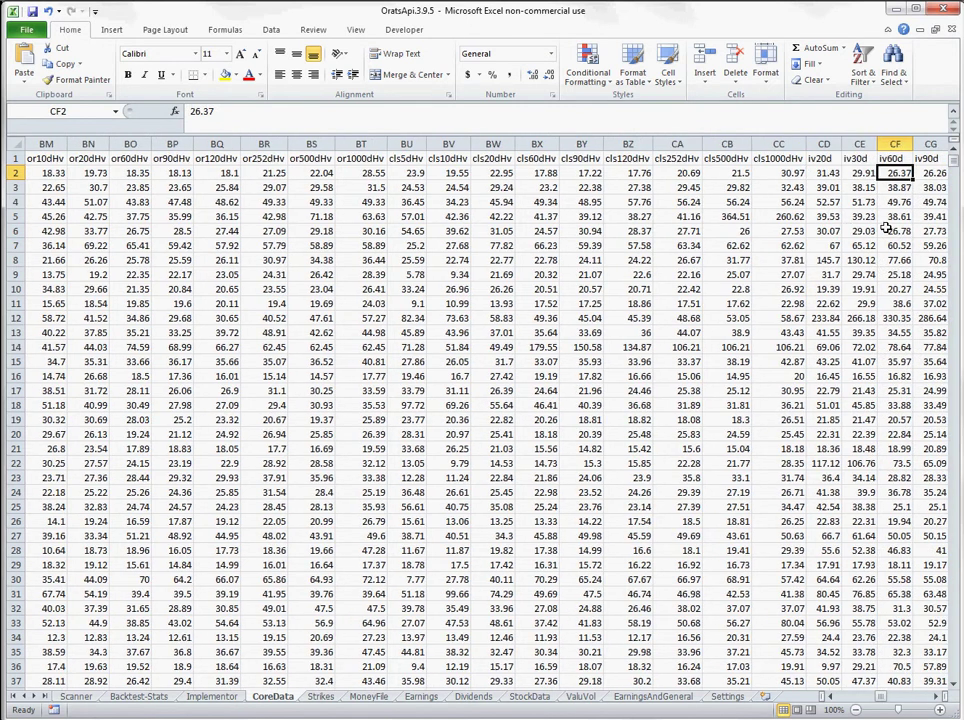
{"action": "key", "text": "Right"}
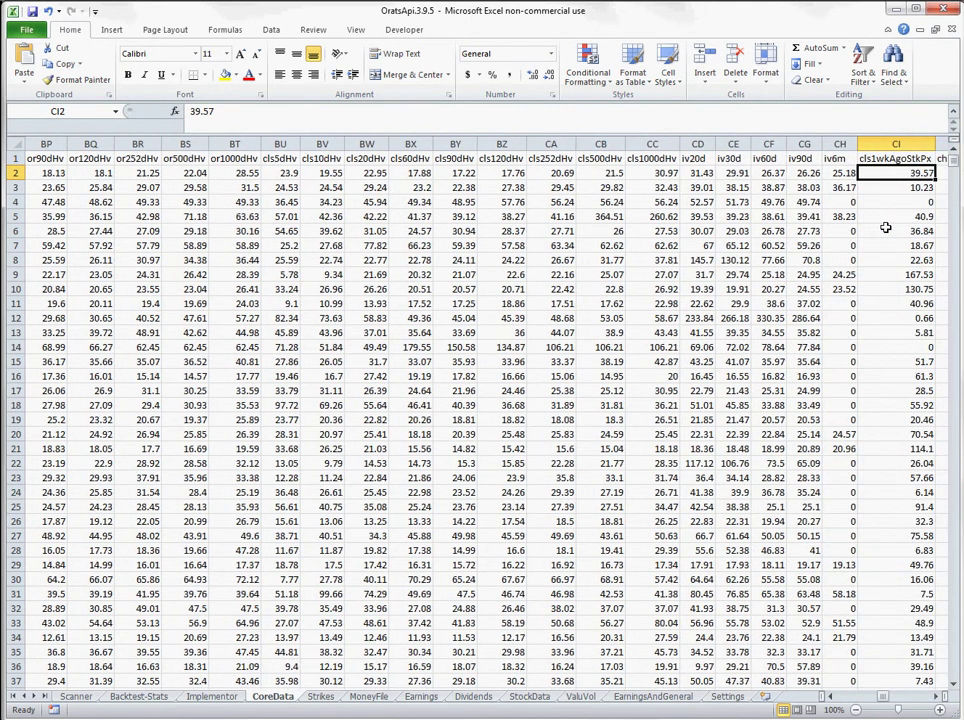
Go through the past stock price and price change columns from chng1wkStkPx to cls1yAgoStkPx.
{"action": "key", "text": "Right"}
{"action": "key", "text": "Right"}
{"action": "key", "text": "Right"}
{"action": "key", "text": "Right"}
{"action": "key", "text": "Right"}
{"action": "key", "text": "Right"}
{"action": "key", "text": "Right"}
{"action": "key", "text": "Right"}
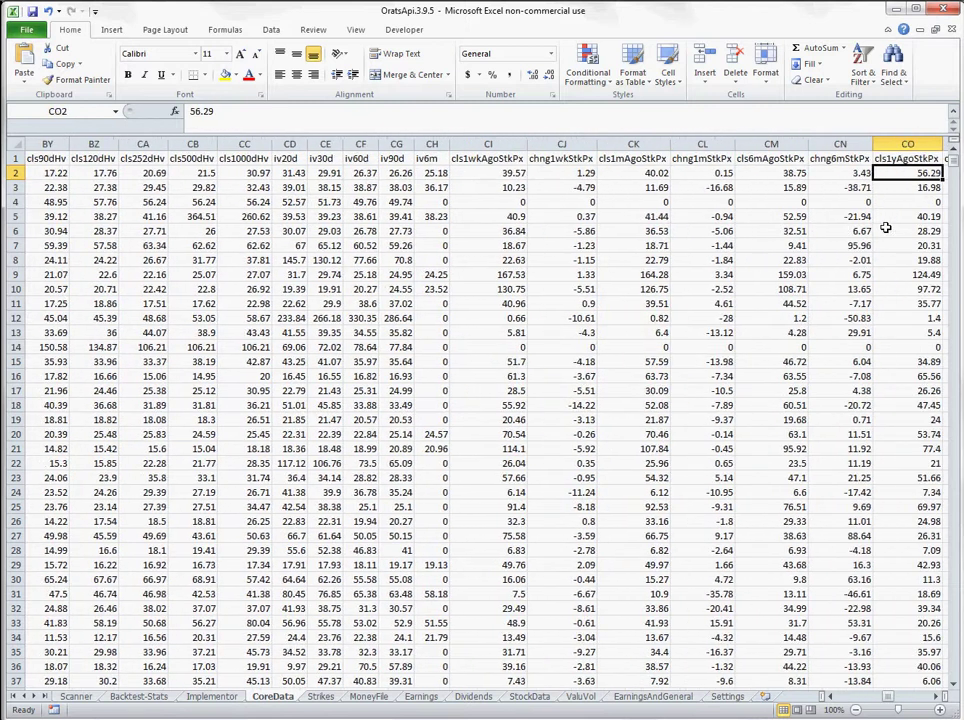
Go through the one-year price change, dividend and earnings date columns from chng1yStkPx to lastErn.
{"action": "key", "text": "Right"}
{"action": "key", "text": "Right"}
{"action": "key", "text": "Right"}
{"action": "key", "text": "Right"}
{"action": "key", "text": "Right"}
{"action": "key", "text": "Right"}
{"action": "key", "text": "Right"}
{"action": "key", "text": "Right"}
{"action": "key", "text": "Right"}
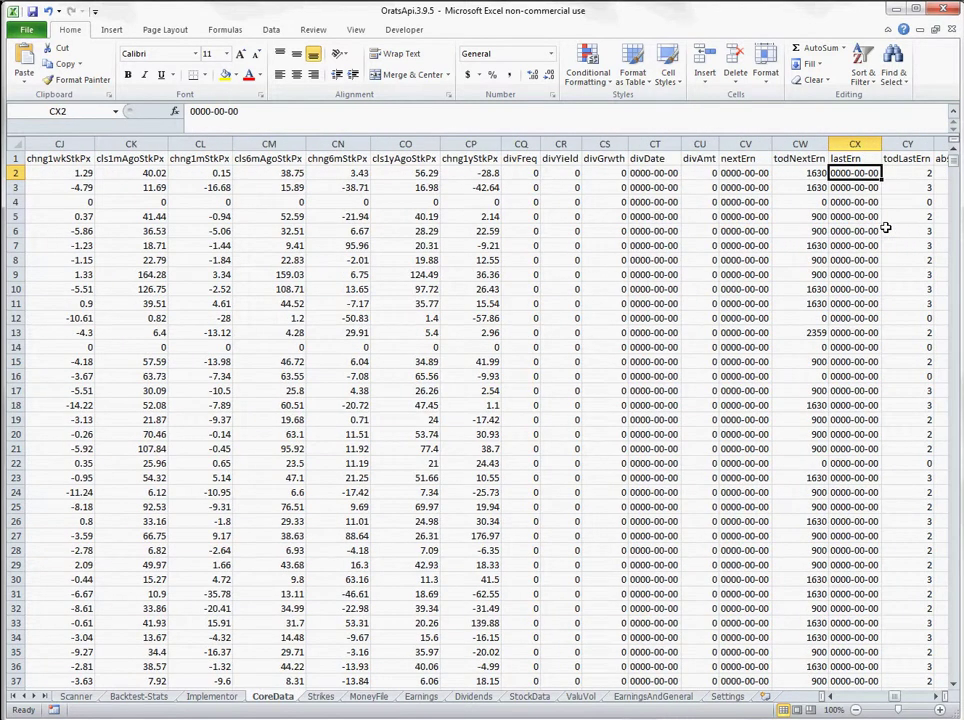
Examine the earnings, takeover, ETF and sector columns from todLastErn to sectorName.
{"action": "key", "text": "Right"}
{"action": "key", "text": "Right"}
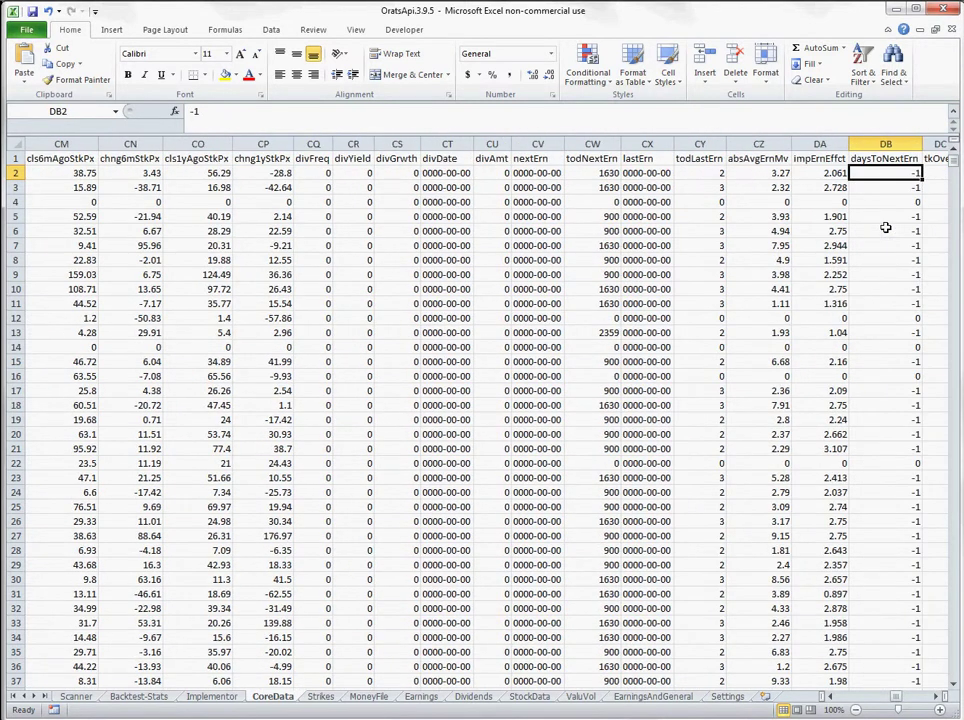
{"action": "key", "text": "Right"}
{"action": "key", "text": "Right"}
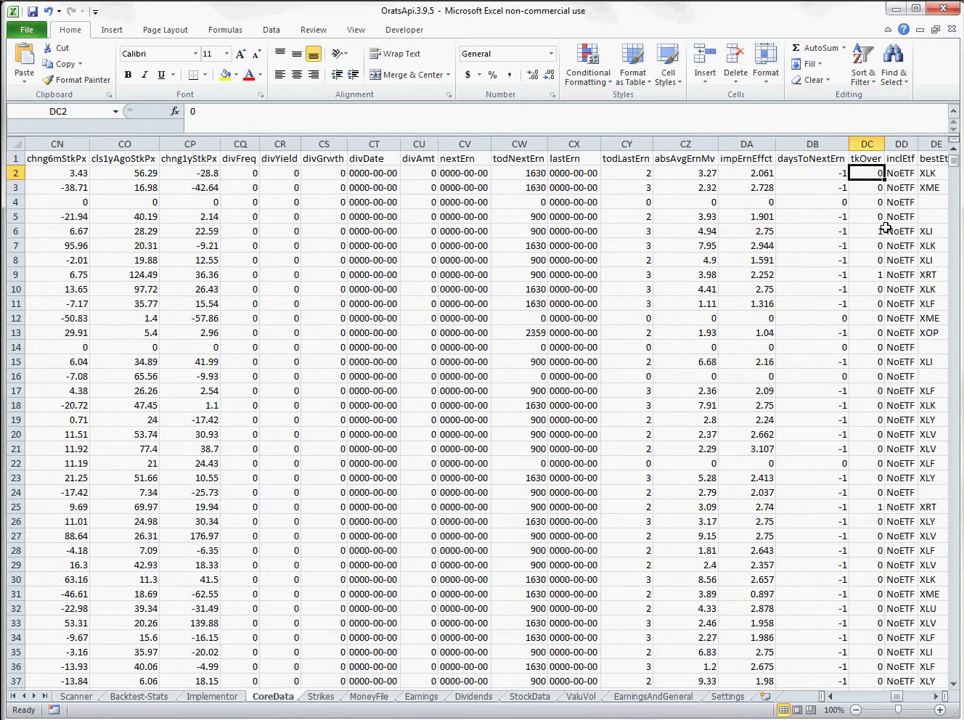
{"action": "key", "text": "Right"}
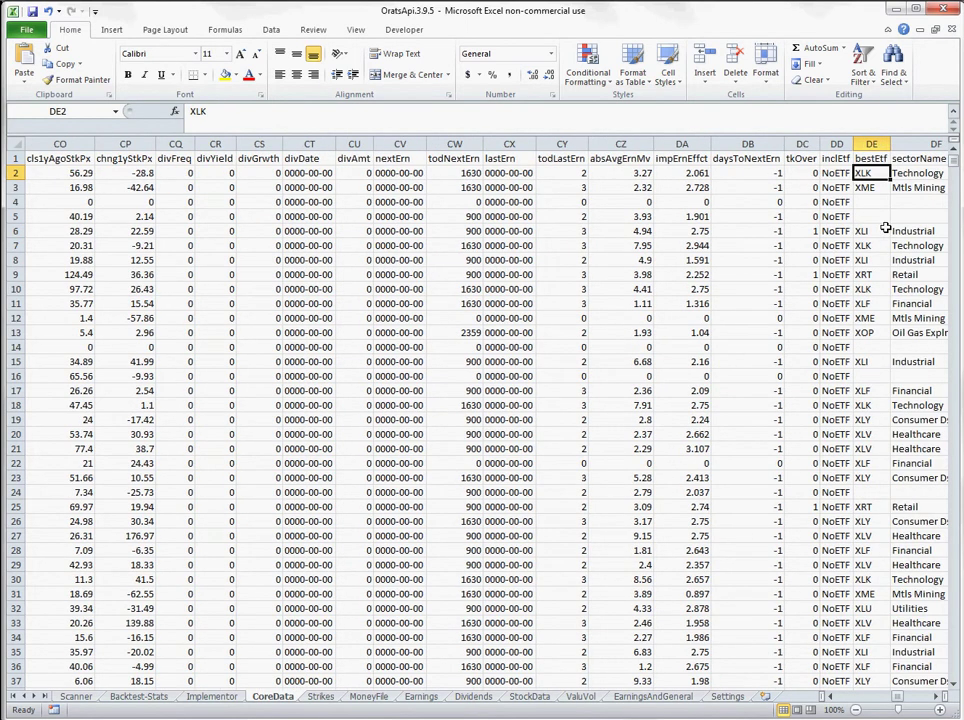
{"action": "key", "text": "Right"}
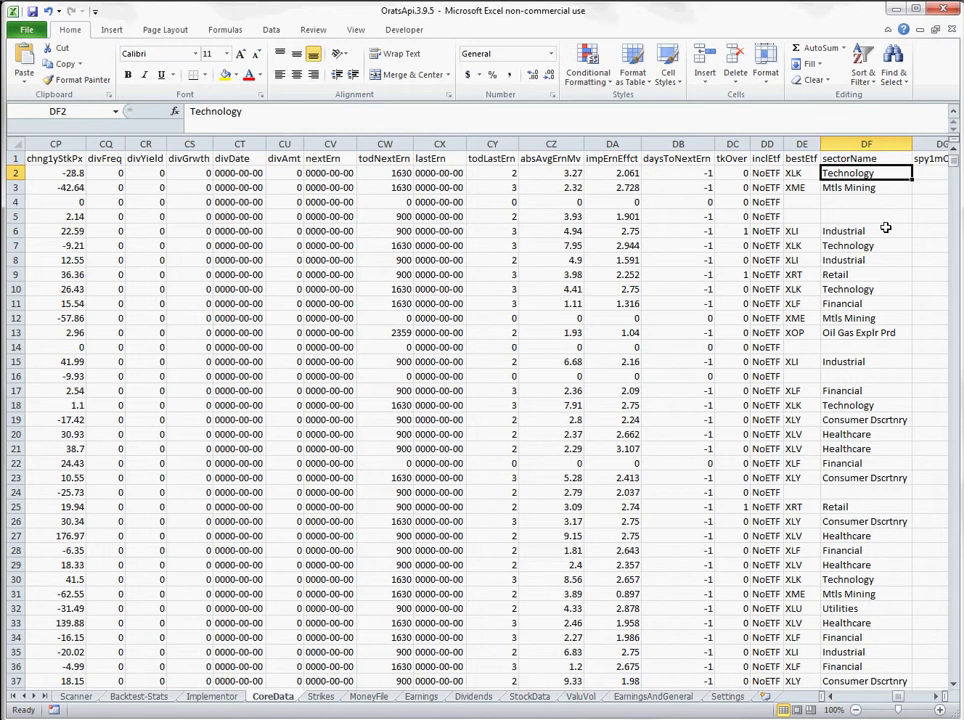
Examine the SPY and ETF correlation and beta columns from spy1mCorrel to beta1y, ending at iv1mPctile.
{"action": "key", "text": "Right"}
{"action": "key", "text": "Right"}
{"action": "key", "text": "Right"}
{"action": "key", "text": "Right"}
{"action": "key", "text": "Right"}
{"action": "key", "text": "Right"}
{"action": "key", "text": "Right"}
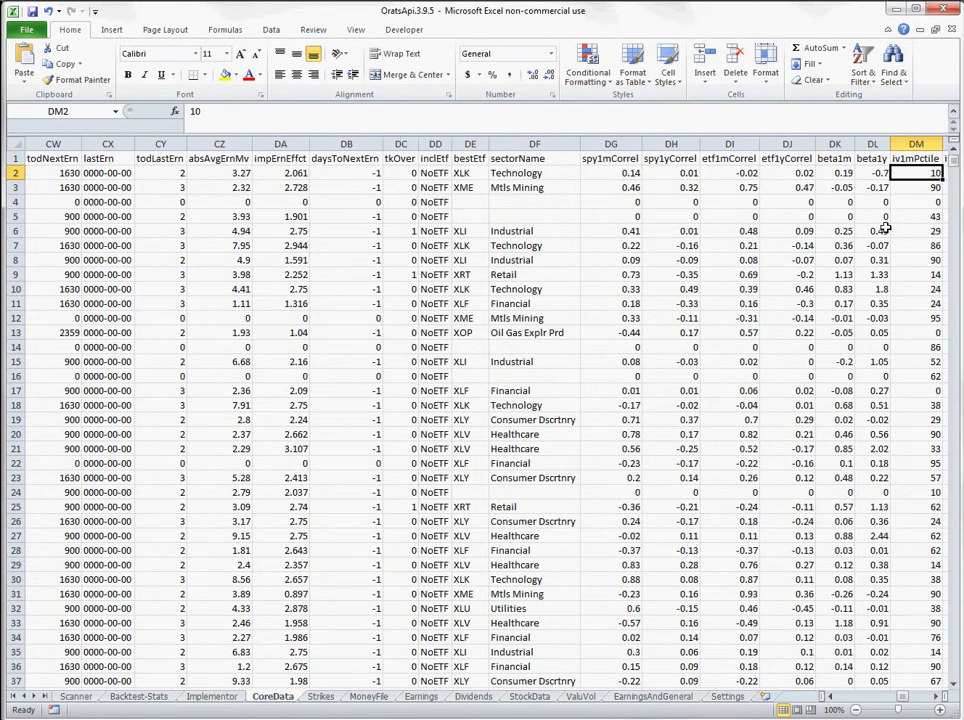
Go through the implied volatility percentile, standard deviation and SPY ratio columns from iv1yPctile to ivAvg1mSpyRatio.
{"action": "key", "text": "Right"}
{"action": "key", "text": "Right"}
{"action": "key", "text": "Right"}
{"action": "key", "text": "Right"}
{"action": "key", "text": "Right"}
{"action": "key", "text": "Right"}
{"action": "key", "text": "Right"}
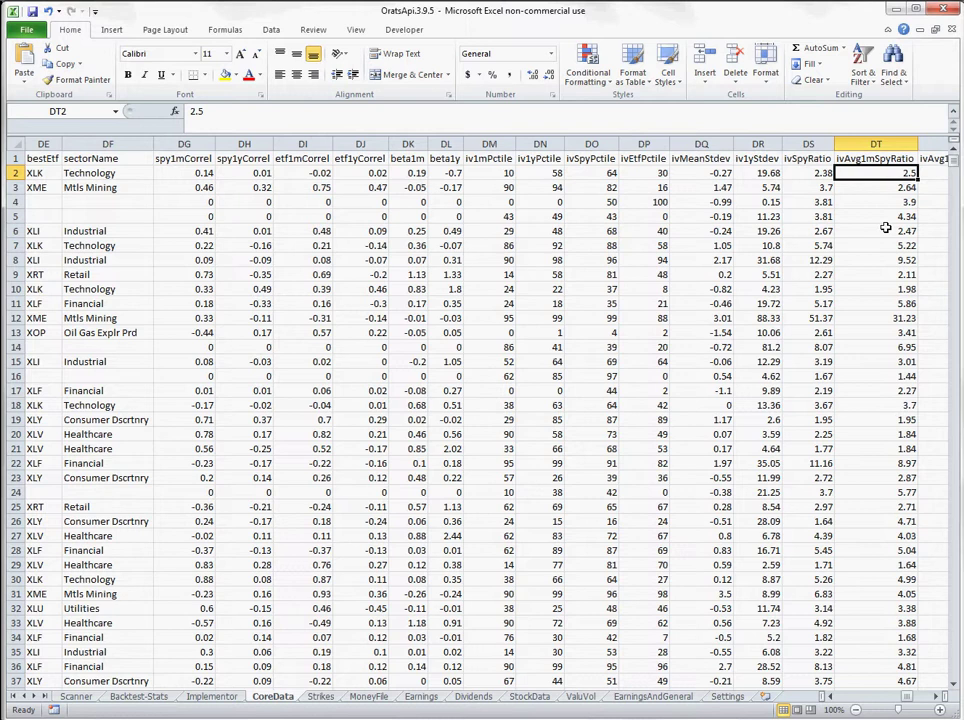
Go through the implied volatility ratio columns against SPY, ETF and historical volatility from ivAvg1ySpyRatio to ivAvg1yXErnHvRatio.
{"action": "key", "text": "Right"}
{"action": "key", "text": "Right"}
{"action": "key", "text": "Right"}
{"action": "key", "text": "Right"}
{"action": "key", "text": "Right"}
{"action": "key", "text": "Right"}
{"action": "key", "text": "Right"}
{"action": "key", "text": "Right"}
{"action": "key", "text": "Right"}
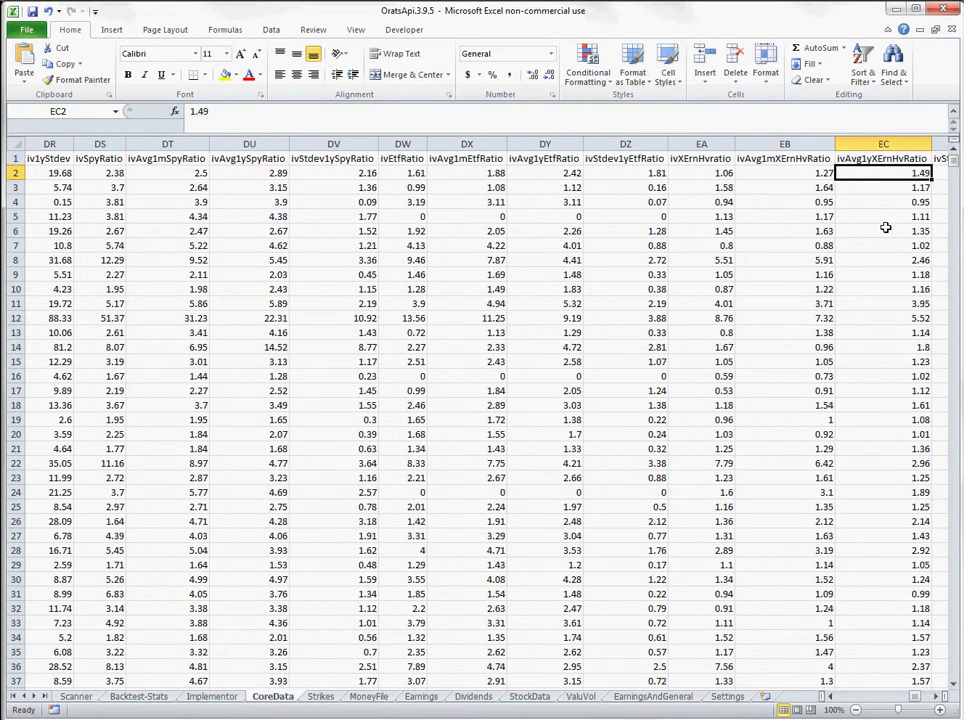
Examine the ex-earnings historical volatility ratio columns ivStdev1yHvXErnRatio and etfIvXErnHvRatio.
{"action": "key", "text": "Right"}
{"action": "key", "text": "Right"}
{"action": "key", "text": "Right"}
{"action": "key", "text": "Right"}
{"action": "key", "text": "Right"}
{"action": "key", "text": "Right"}
{"action": "key", "text": "Right"}
{"action": "key", "text": "Right"}
{"action": "key", "text": "Right"}
{"action": "key", "text": "Right"}
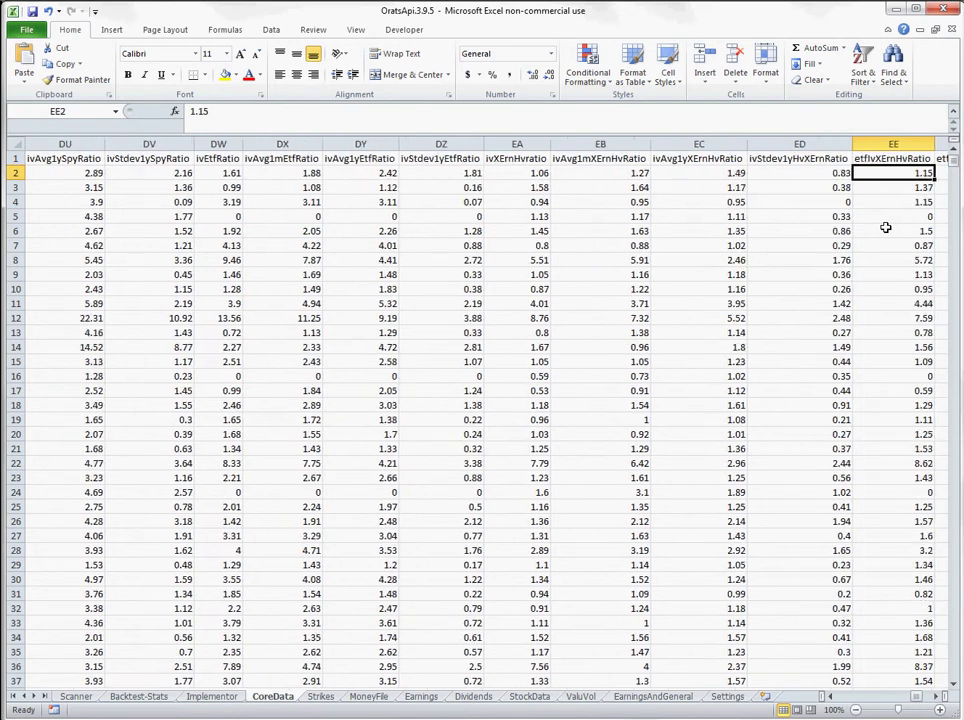
Go through the ETF volatility ratio and slope columns from etfIvAvg1mHvXErnRatio to etfAvg1ySlpRatio.
{"action": "key", "text": "Right"}
{"action": "key", "text": "Right"}
{"action": "key", "text": "Right"}
{"action": "key", "text": "Right"}
{"action": "key", "text": "Right"}
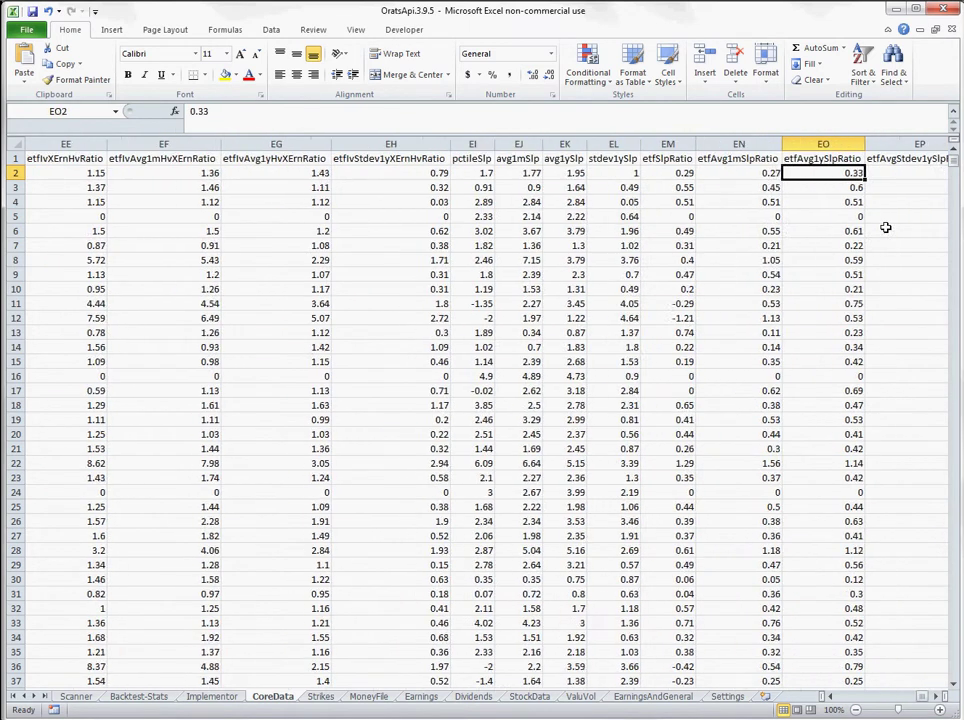
Examine the final General Core columns, etfAvgStdev1ySlpRatio and updatedAt, and return to the start of the sheet.
{"action": "key", "text": "Left"}
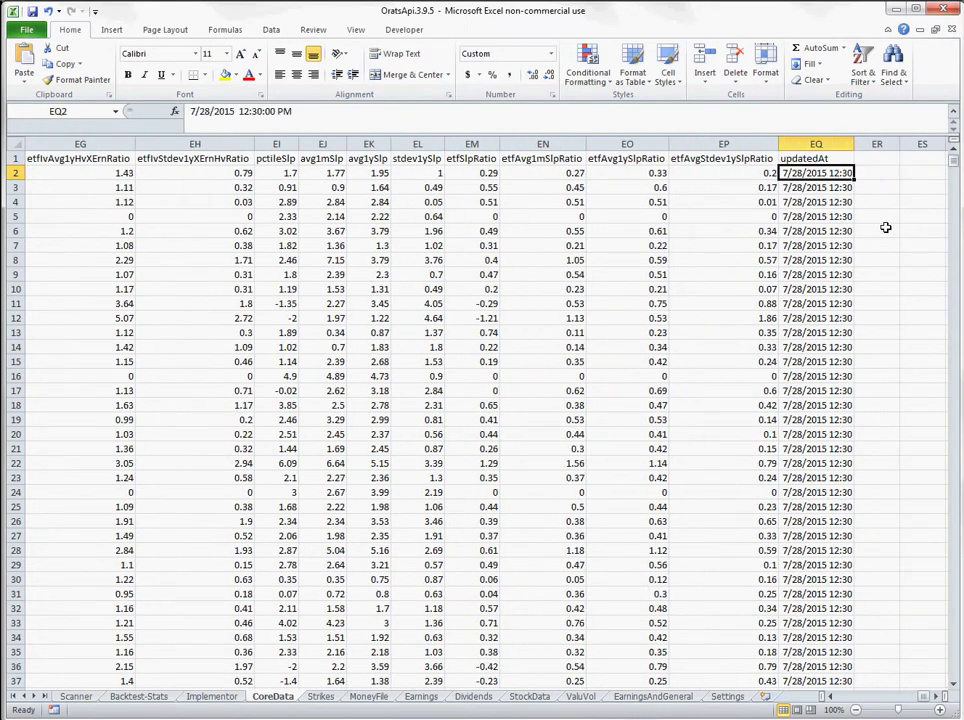
{"action": "key", "text": "Left"}
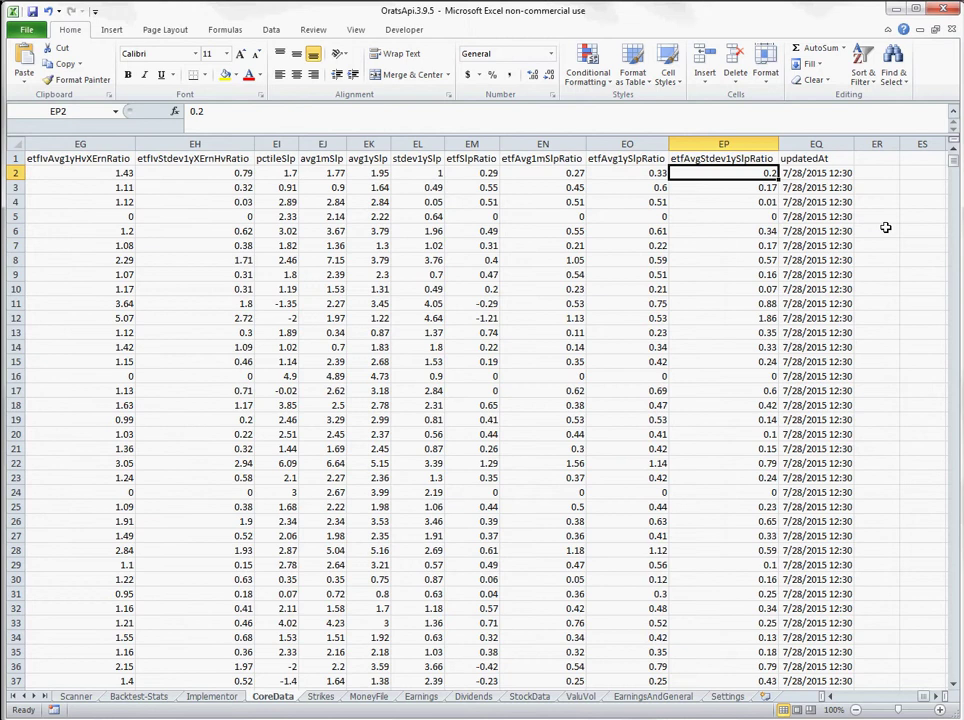
{"action": "key", "text": "ctrl+Home"}
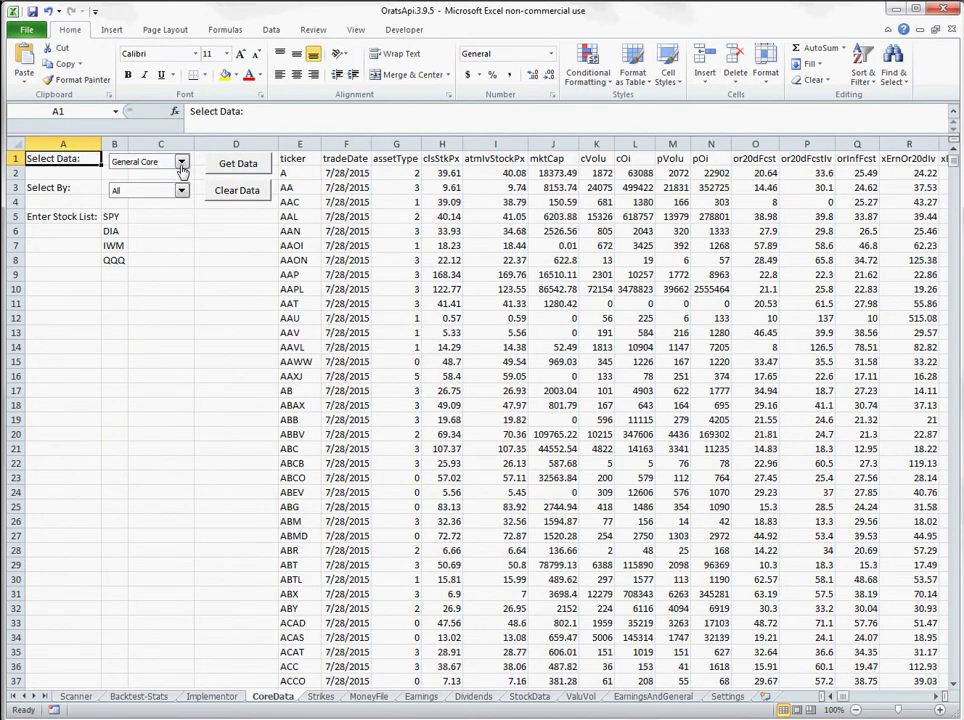
Replace the tickers in the stock list from B5 to B8 with AAPL, GOOG, YHOO and MSFT.
{"action": "left_click", "coordinate": [124, 215]}
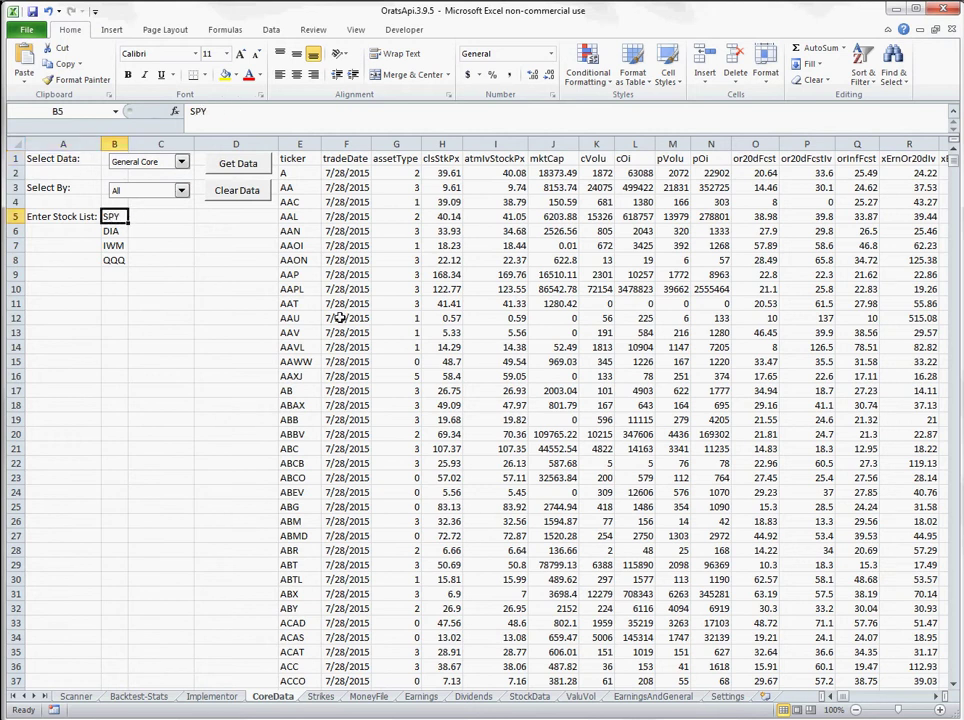
{"action": "type", "text": "APPL"}
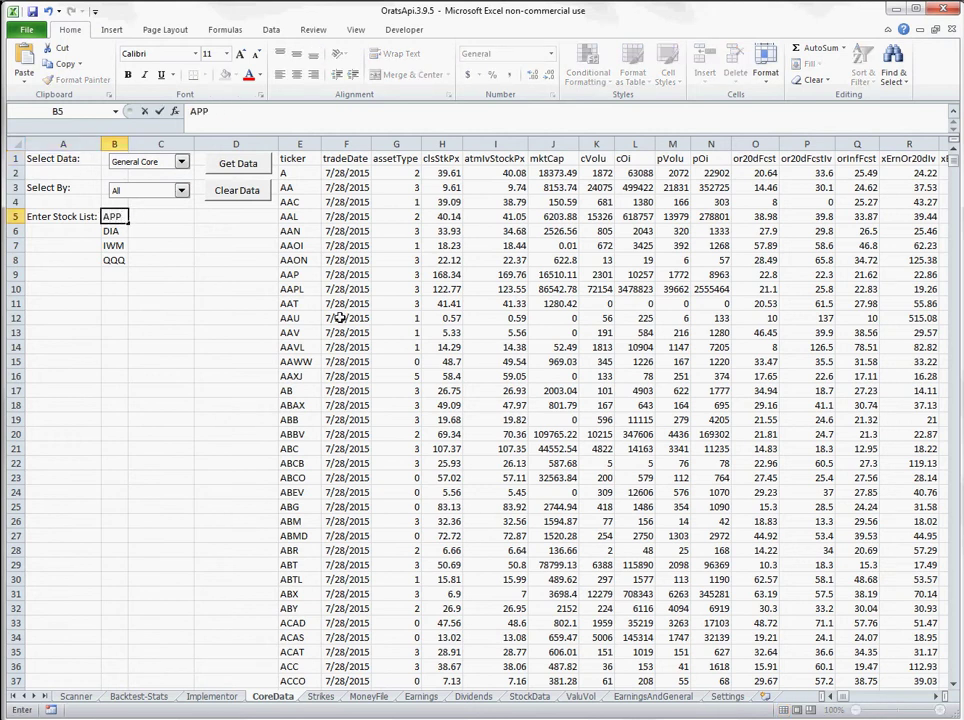
{"action": "key", "text": "Return"}
{"action": "key", "text": "BackSpace"}
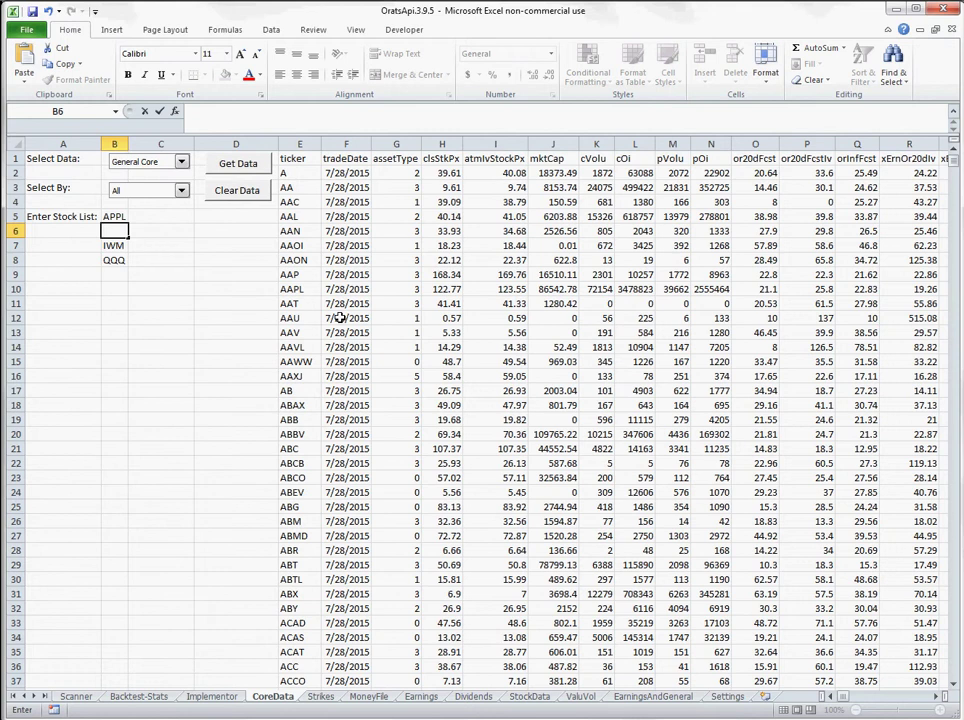
{"action": "type", "text": "GOOG"}
{"action": "key", "text": "Up"}
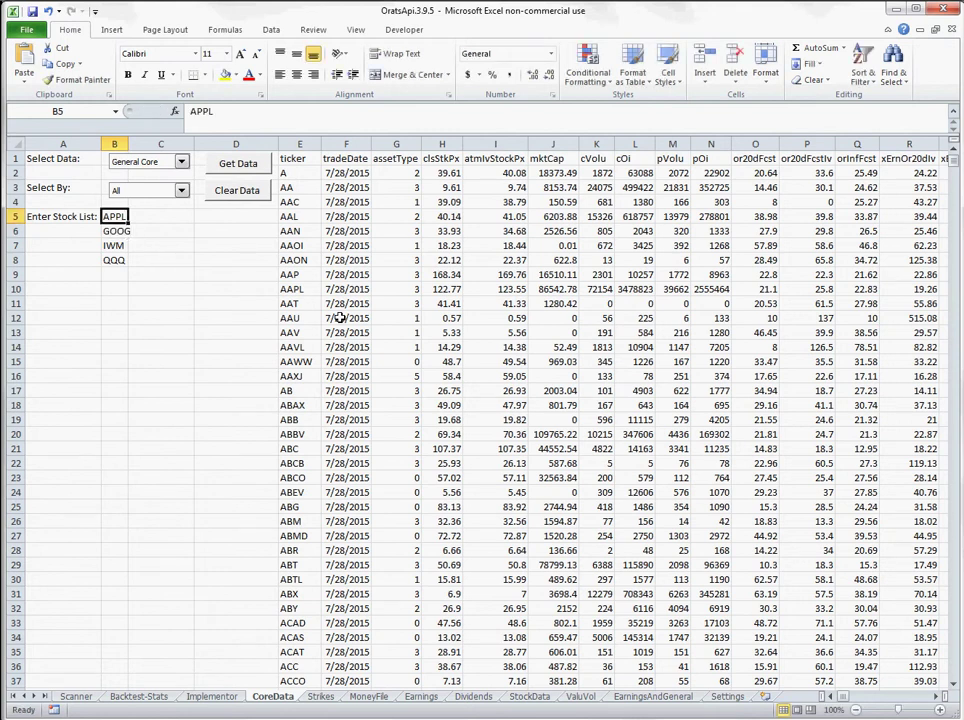
{"action": "type", "text": "AAPL"}
{"action": "key", "text": "Return"}
{"action": "key", "text": "Return"}
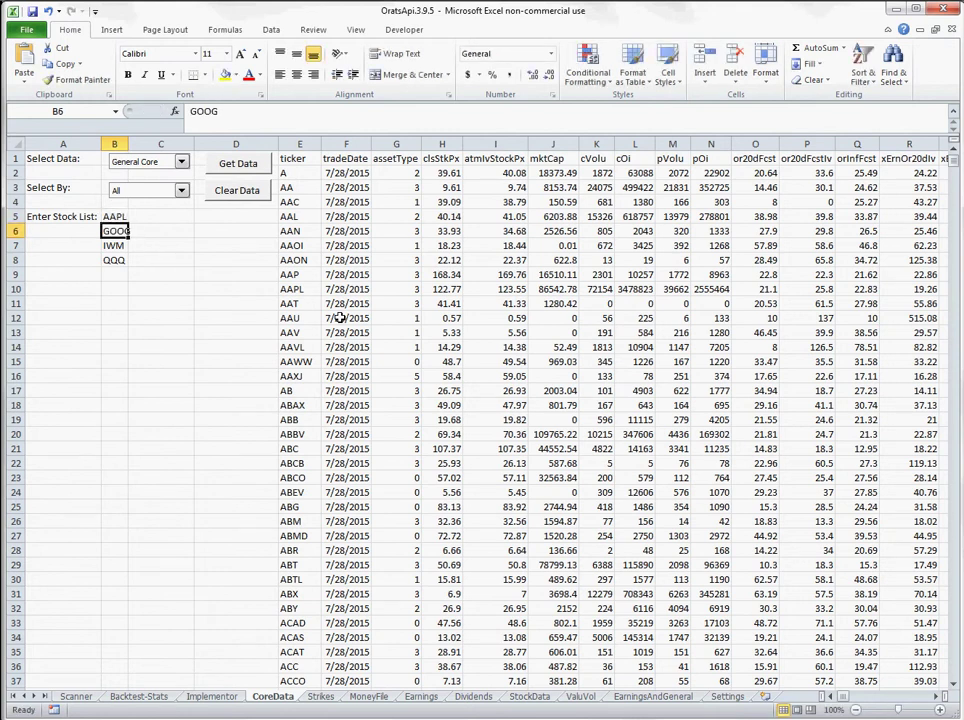
{"action": "type", "text": "YHOO"}
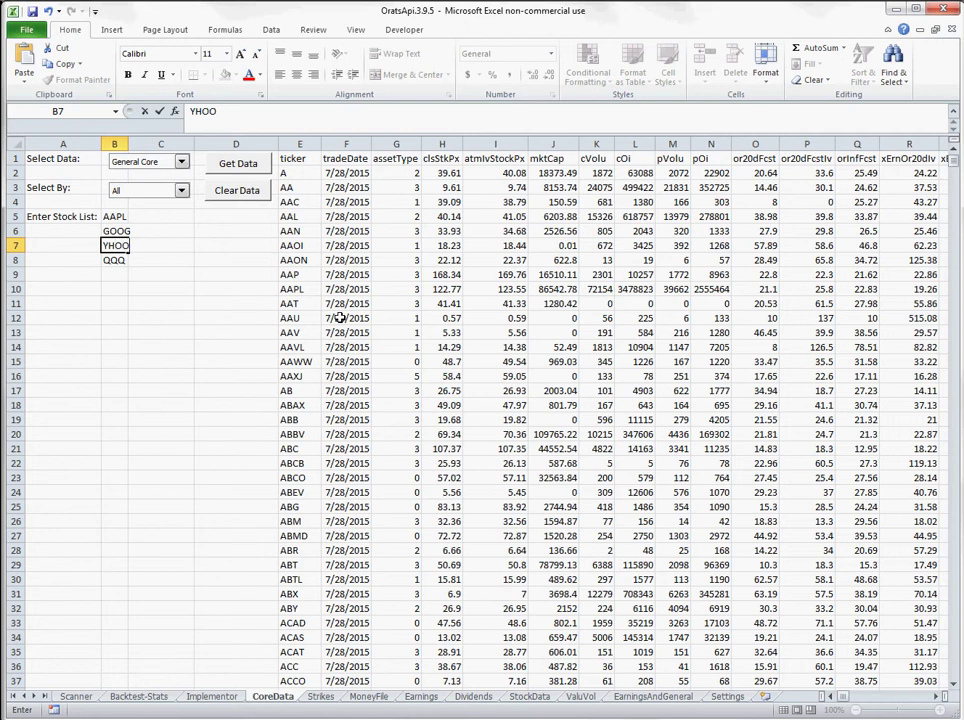
{"action": "key", "text": "Return"}
{"action": "type", "text": "MSFT"}
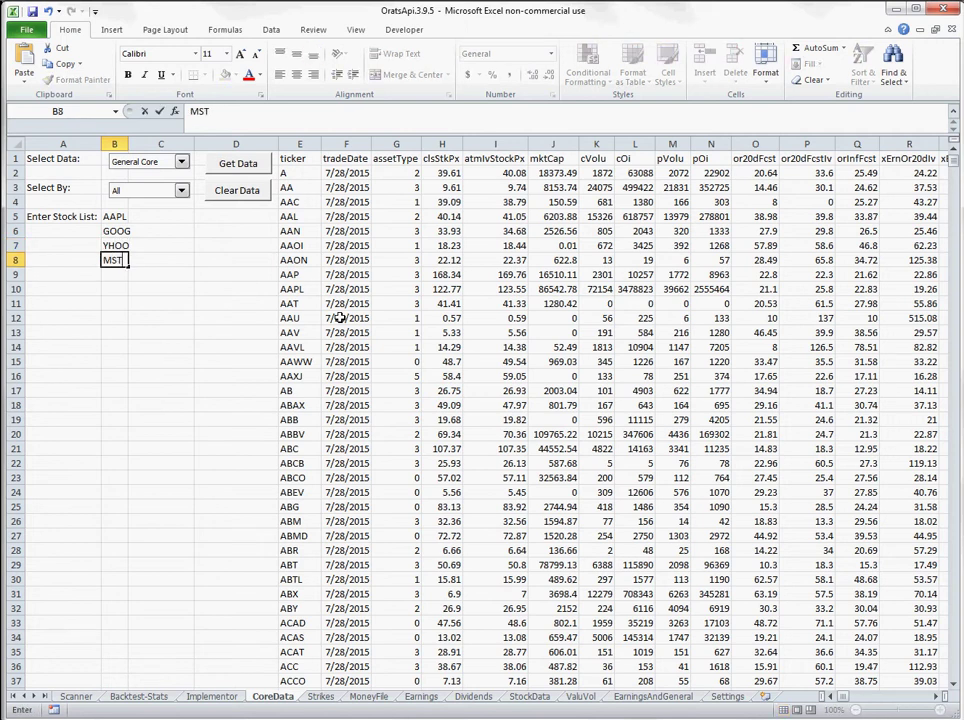
{"action": "key", "text": "Return"}
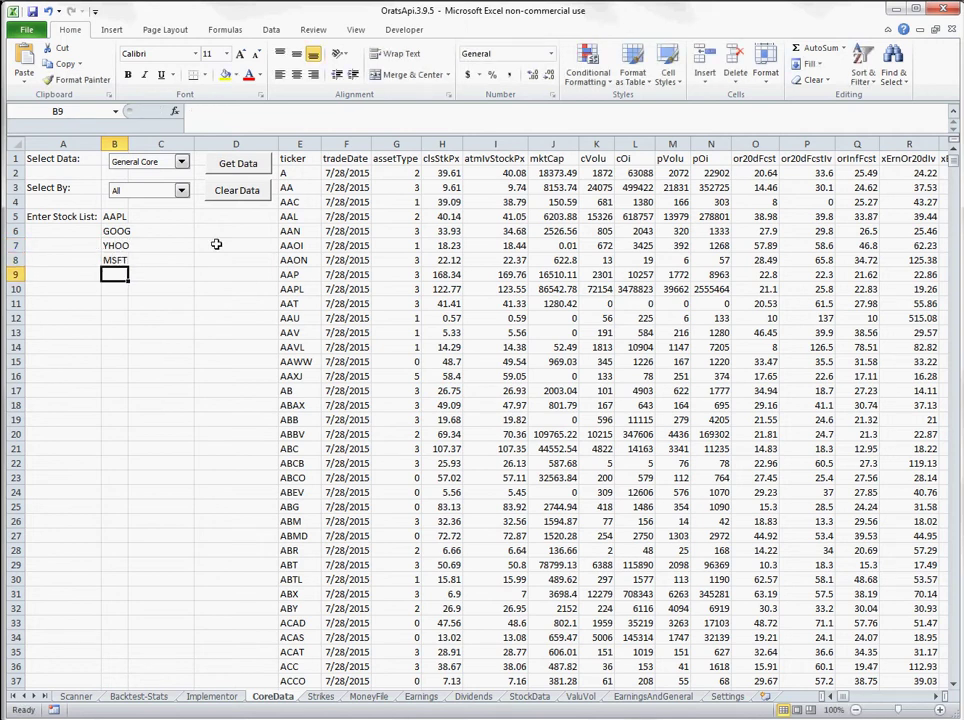
Retrieve the Earnings Core data selected by Stock List and widen the tradeDate column to fit its dates.
{"action": "left_click", "coordinate": [181, 190]}
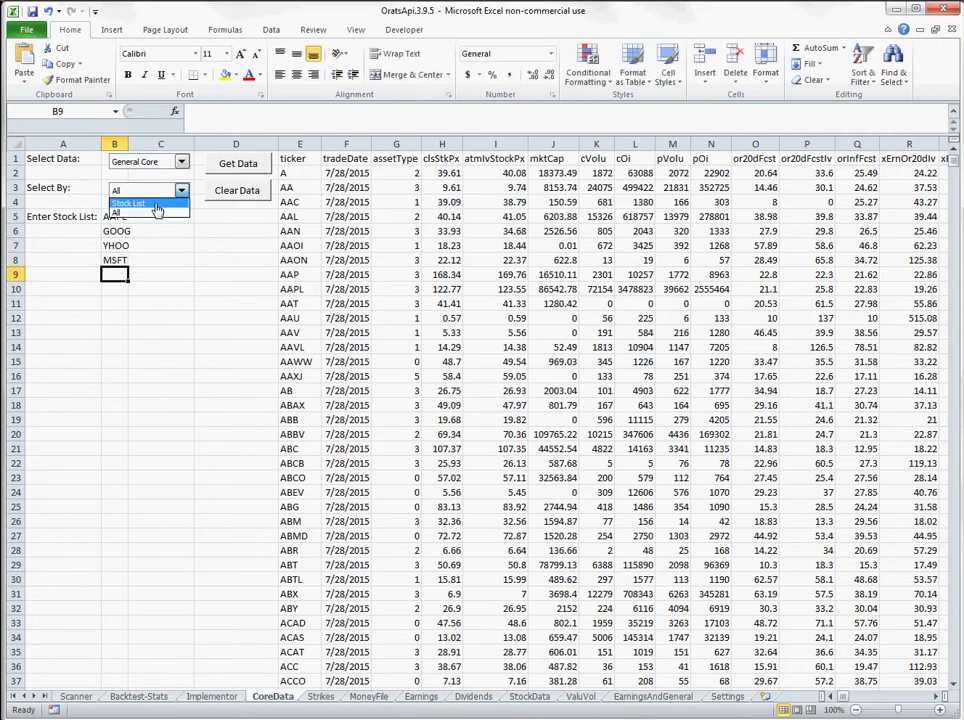
{"action": "left_click", "coordinate": [152, 204]}
{"action": "left_click", "coordinate": [181, 161]}
{"action": "left_click", "coordinate": [150, 186]}
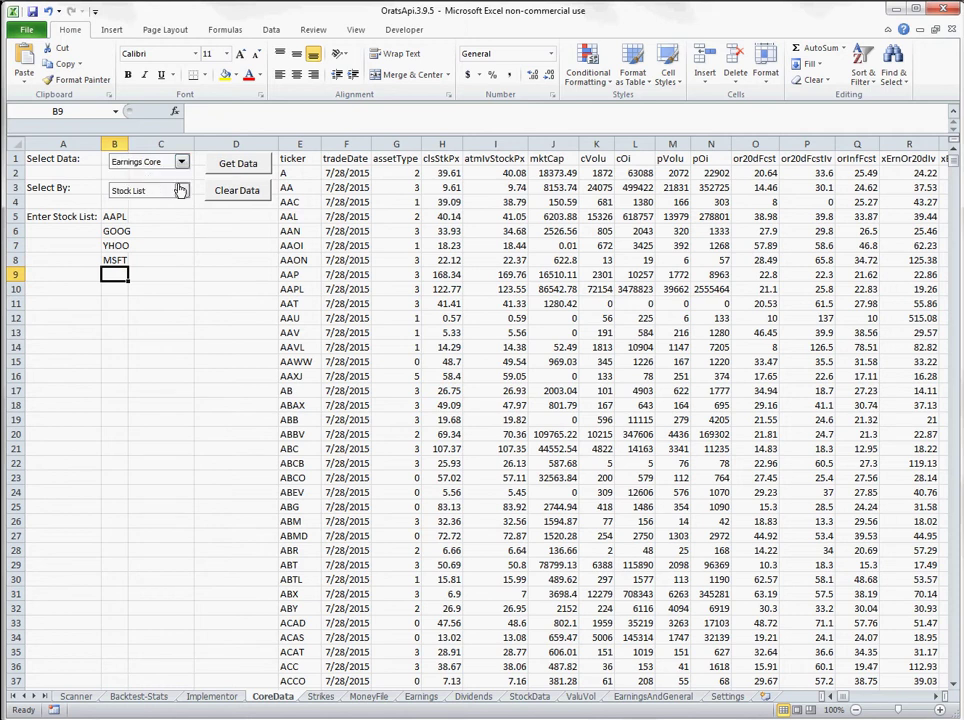
{"action": "left_click", "coordinate": [237, 163]}
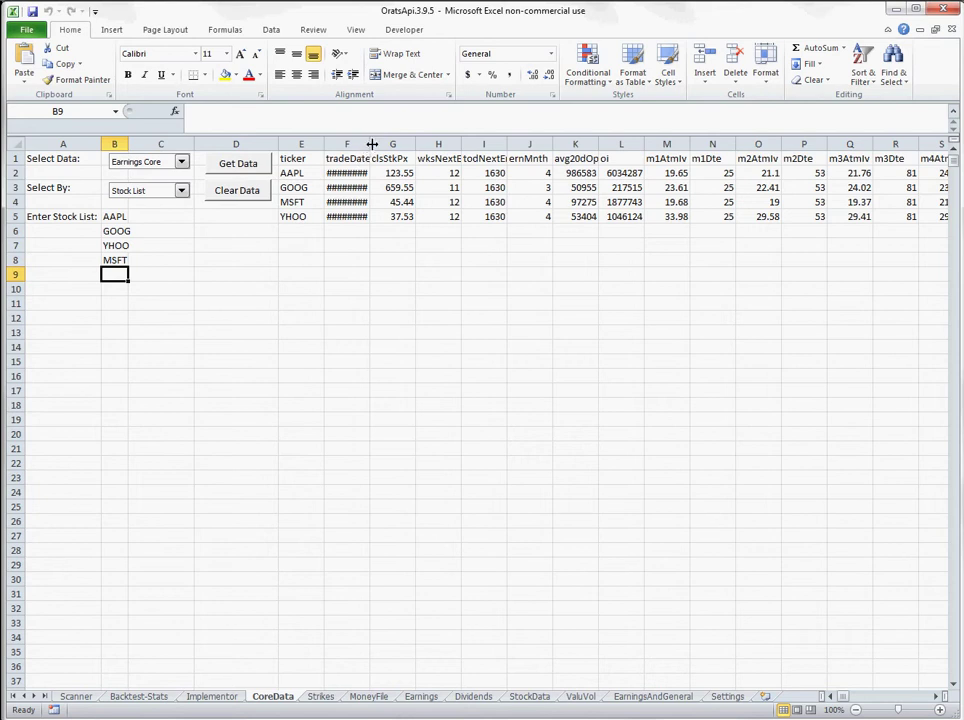
{"action": "left_click_drag", "start_coordinate": [367, 143], "coordinate": [371, 143]}
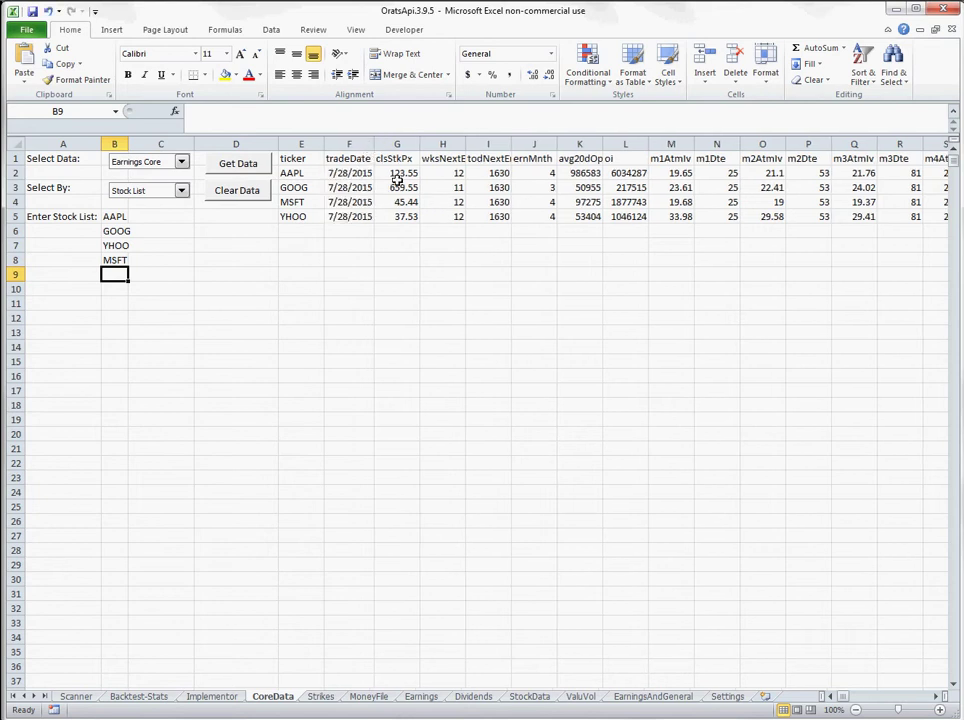
Go through the Earnings Core price, next-earnings, option volume and open interest columns from clsStkPx to oi.
{"action": "left_click_drag", "start_coordinate": [398, 182], "coordinate": [399, 176]}
{"action": "key", "text": "Right"}
{"action": "key", "text": "Right"}
{"action": "key", "text": "Right"}
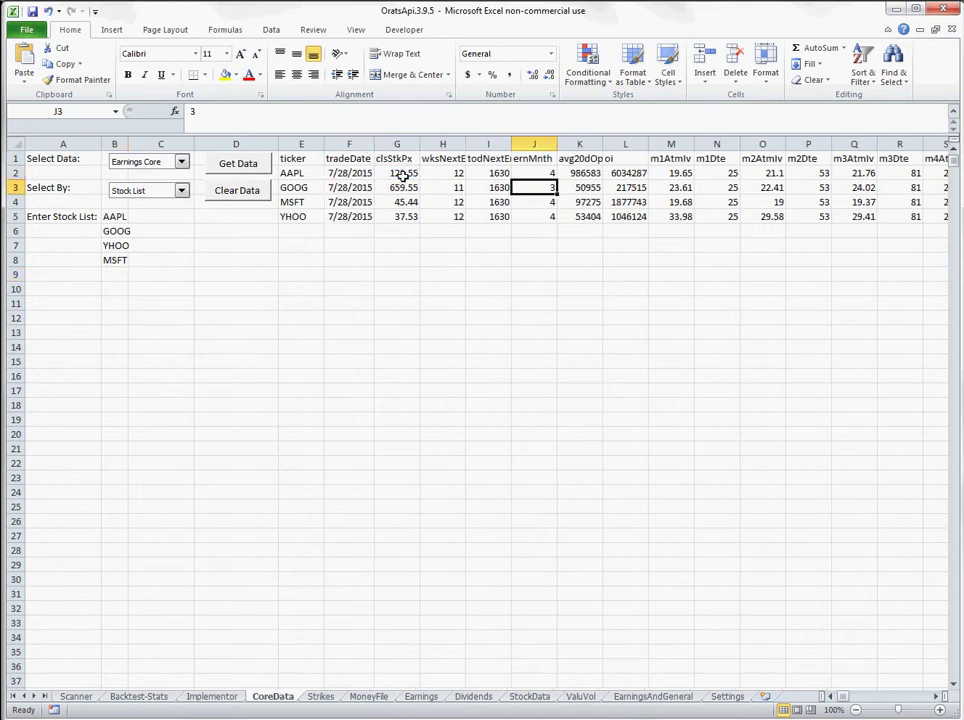
{"action": "key", "text": "Up"}
{"action": "key", "text": "Up"}
{"action": "key", "text": "Right"}
{"action": "key", "text": "Right"}
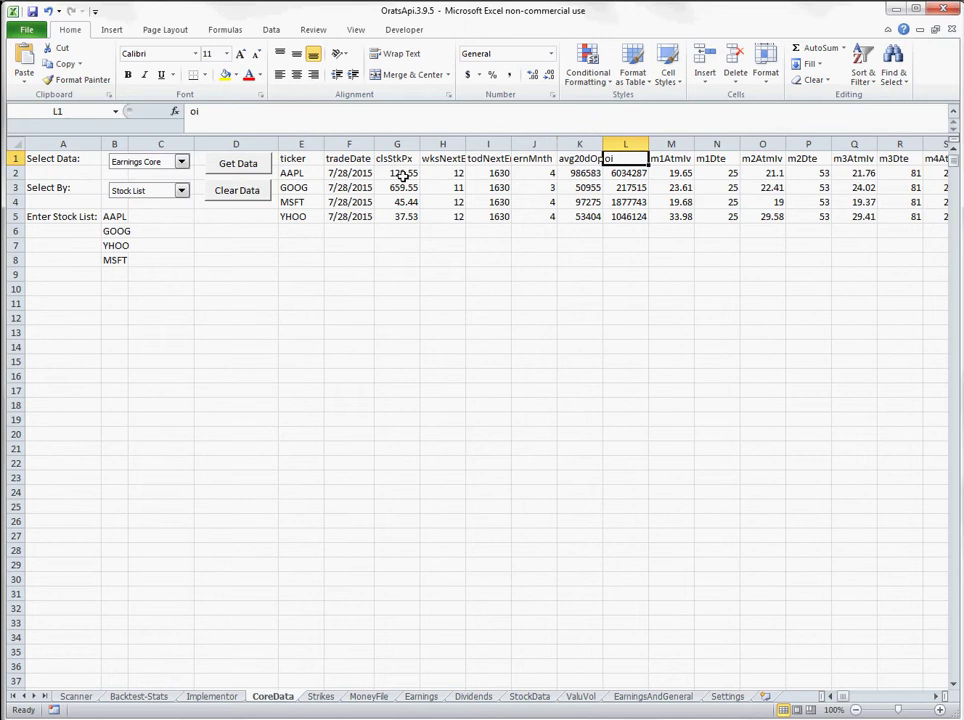
Go through the monthly at-the-money volatility and days-to-expiration columns from m1AtmIv to m4AtmIv.
{"action": "key", "text": "Right"}
{"action": "key", "text": "Right"}
{"action": "key", "text": "Right"}
{"action": "key", "text": "Right"}
{"action": "key", "text": "Right"}
{"action": "key", "text": "Right"}
{"action": "key", "text": "Right"}
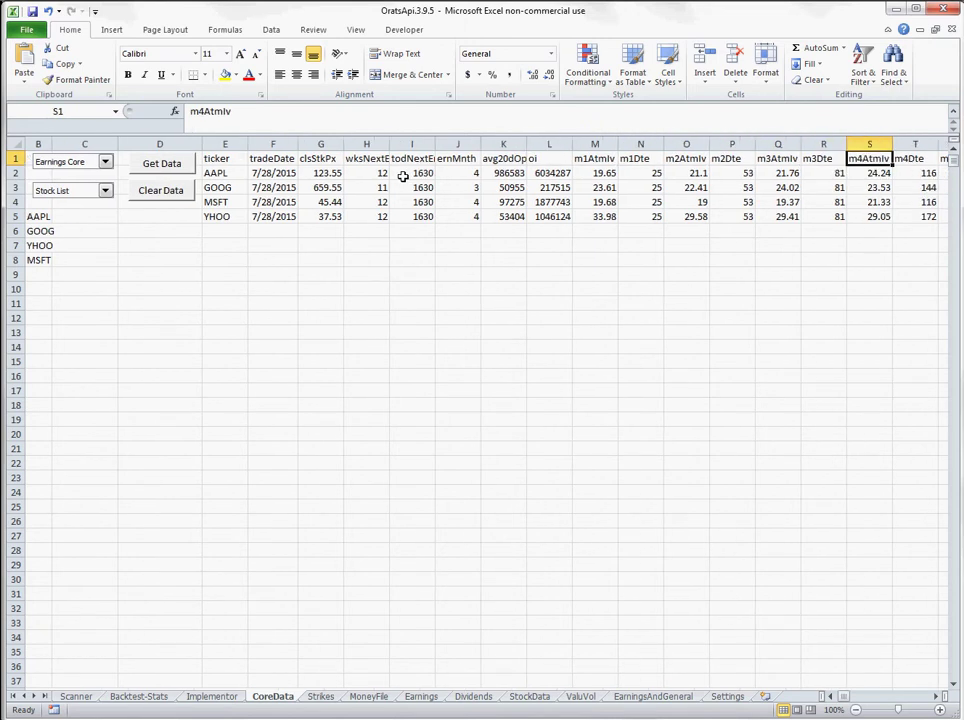
Go through the straddle price, smoothed and forecast straddle, and strike columns from m4Dte to m2HiStrike.
{"action": "key", "text": "Right"}
{"action": "key", "text": "Right"}
{"action": "key", "text": "Right"}
{"action": "key", "text": "Right"}
{"action": "key", "text": "Right"}
{"action": "key", "text": "Right"}
{"action": "key", "text": "Right"}
{"action": "key", "text": "Right"}
{"action": "key", "text": "Right"}
{"action": "key", "text": "Right"}
{"action": "key", "text": "Right"}
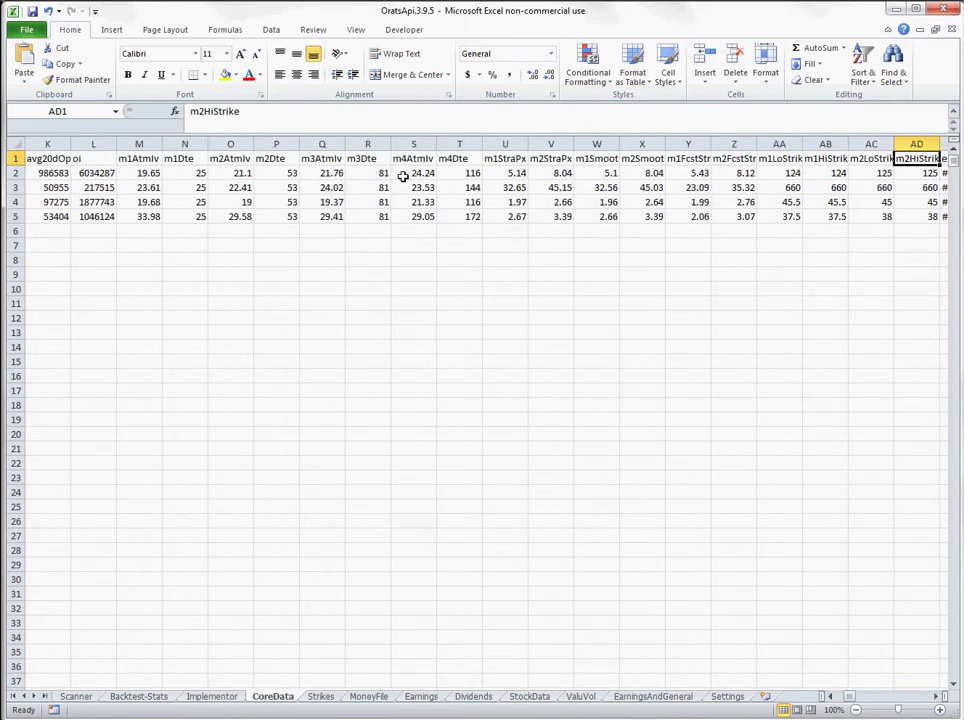
Go through the earnings date columns ernDate1 to ernDate12 and fit the ernDate1 column's width to its dates.
{"action": "key", "text": "Right"}
{"action": "key", "text": "Right"}
{"action": "key", "text": "Right"}
{"action": "key", "text": "Right"}
{"action": "key", "text": "Right"}
{"action": "key", "text": "Right"}
{"action": "key", "text": "Right"}
{"action": "key", "text": "Right"}
{"action": "key", "text": "Right"}
{"action": "key", "text": "Right"}
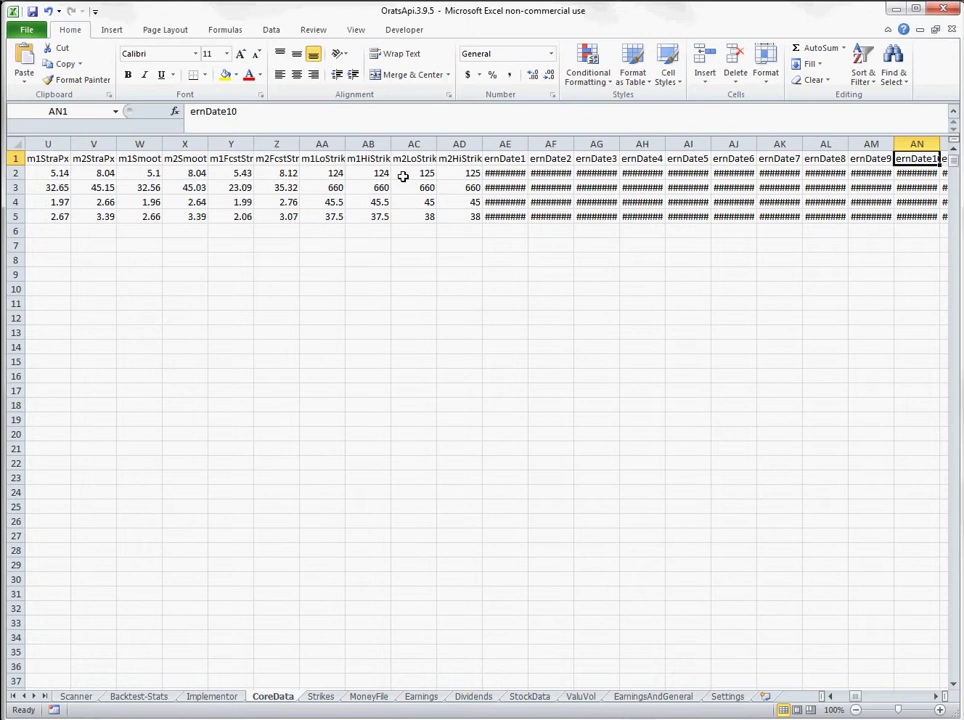
{"action": "key", "text": "Right"}
{"action": "key", "text": "Right"}
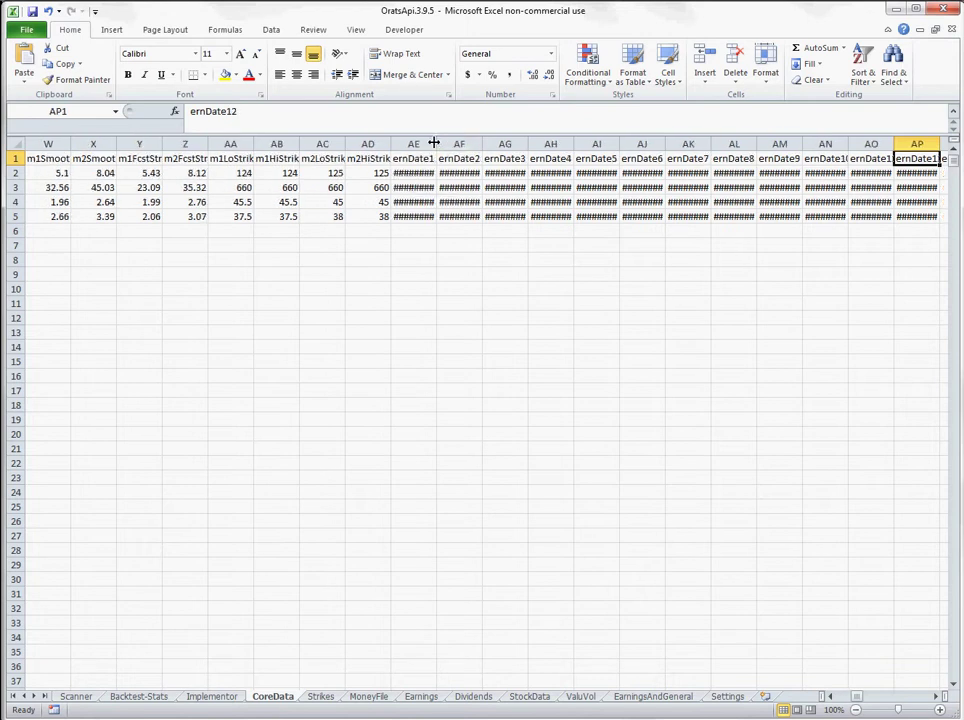
{"action": "double_click", "coordinate": [436, 143]}
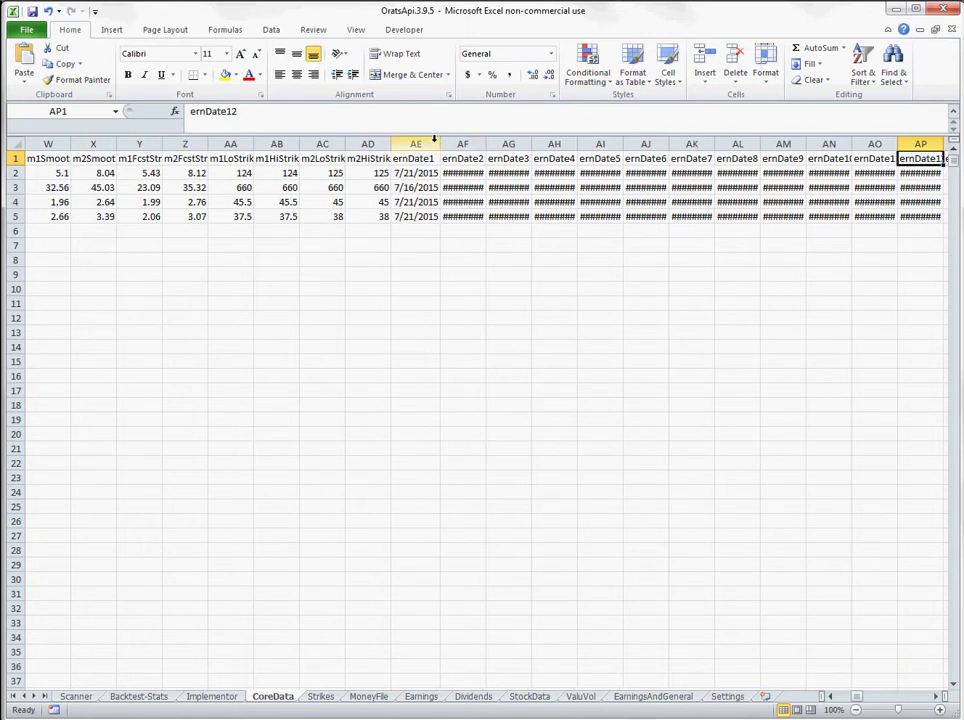
Examine the earnings move columns from ernMv1 to ernMv5 for the listed stocks.
{"action": "left_click", "coordinate": [893, 696]}
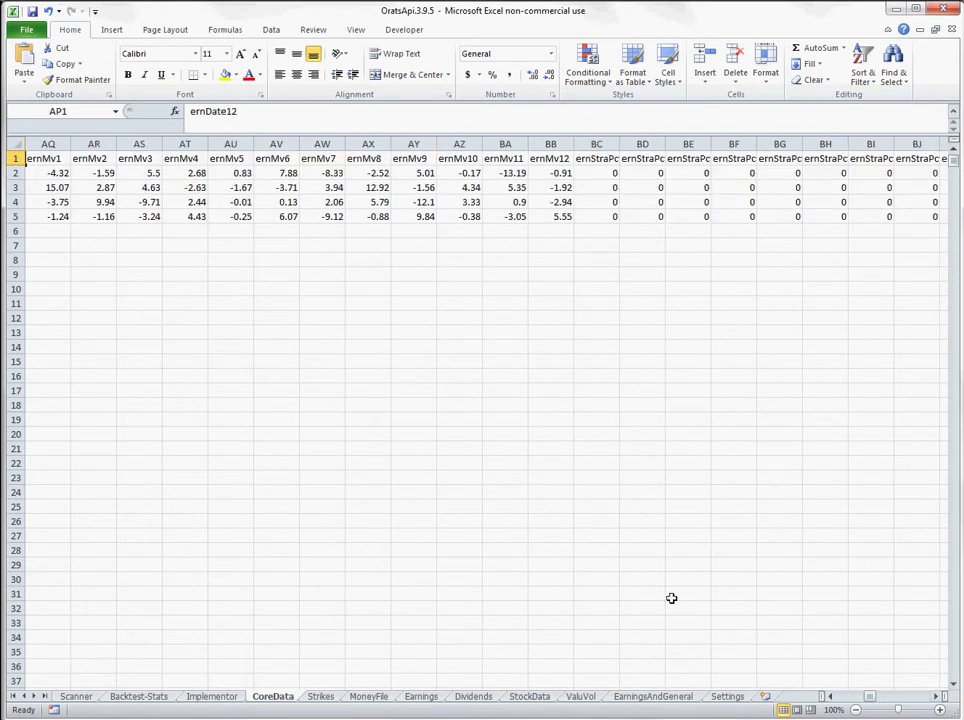
{"action": "left_click", "coordinate": [45, 171]}
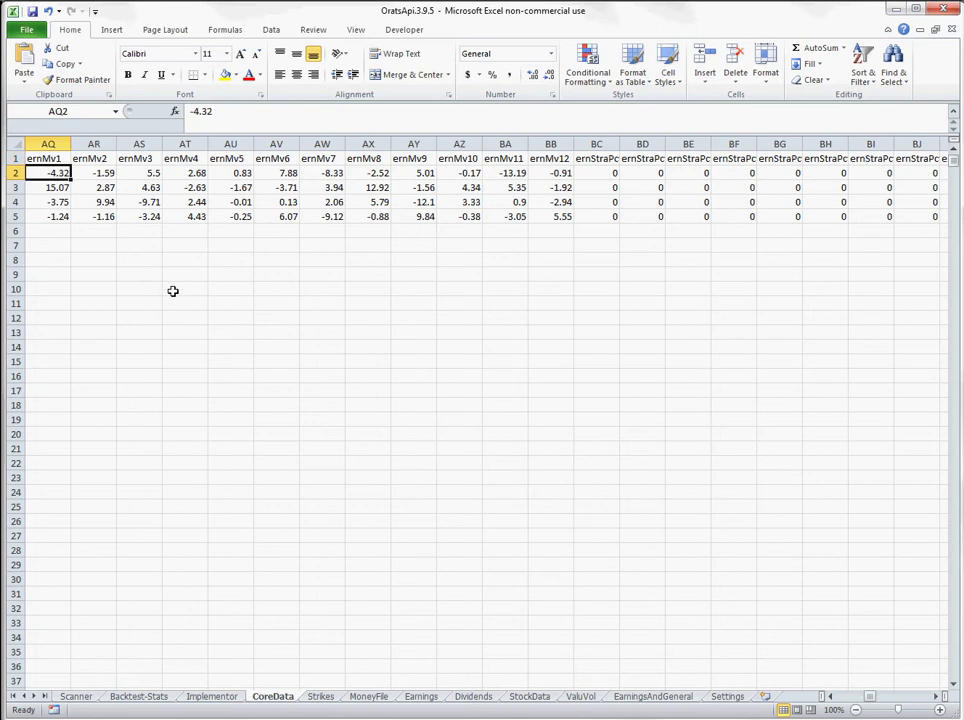
{"action": "key", "text": "Right"}
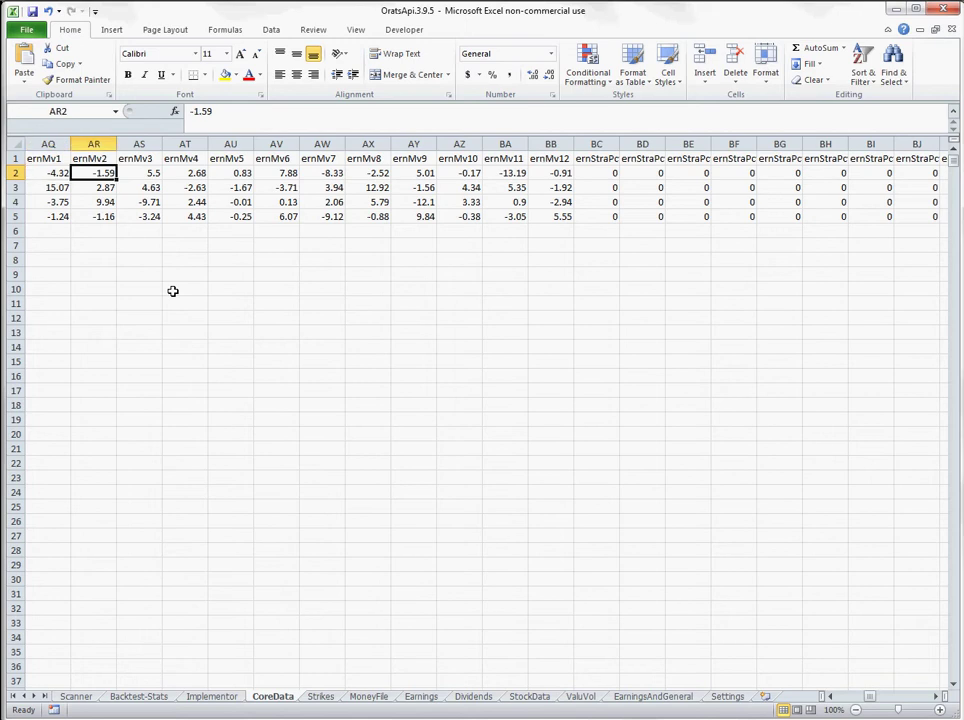
{"action": "key", "text": "Right"}
{"action": "key", "text": "Right"}
{"action": "key", "text": "Right"}
{"action": "key", "text": "Right"}
{"action": "key", "text": "Right"}
{"action": "key", "text": "Right"}
{"action": "key", "text": "Right"}
{"action": "key", "text": "Right"}
{"action": "key", "text": "Right"}
{"action": "key", "text": "Right"}
{"action": "key", "text": "Right"}
{"action": "key", "text": "Right"}
{"action": "key", "text": "Right"}
{"action": "key", "text": "Right"}
{"action": "key", "text": "Right"}
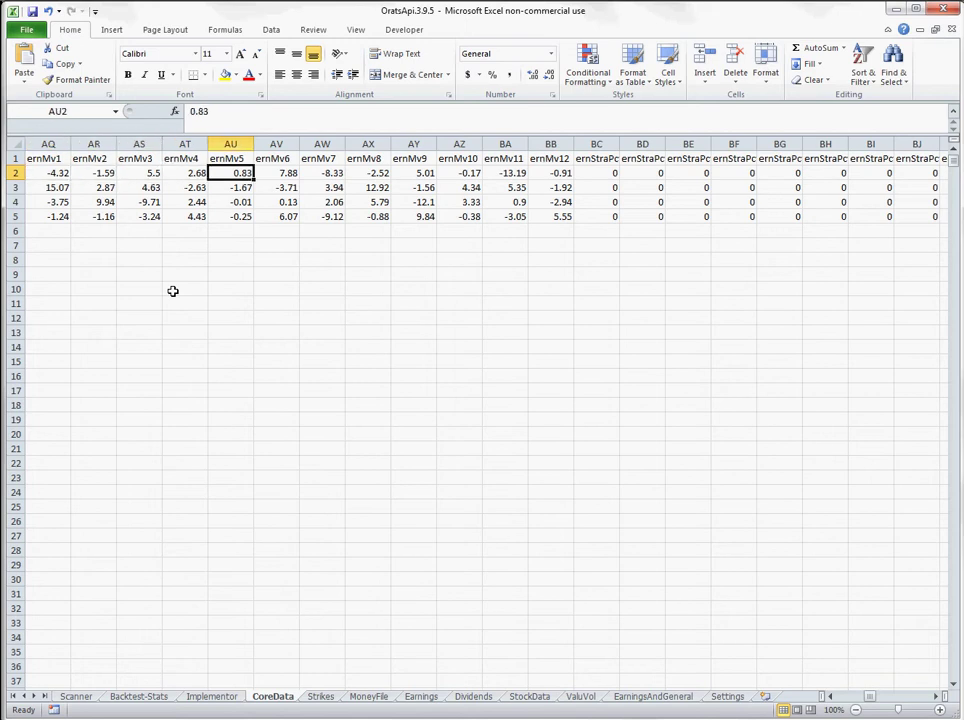
Go through the remaining earnings move, straddle percentage and earnings effect columns from ernMv6 to ernEffct3.
{"action": "key", "text": "Right"}
{"action": "key", "text": "Right"}
{"action": "key", "text": "Right"}
{"action": "key", "text": "Right"}
{"action": "key", "text": "Right"}
{"action": "key", "text": "Right"}
{"action": "key", "text": "Right"}
{"action": "key", "text": "Right"}
{"action": "key", "text": "Right"}
{"action": "key", "text": "Right"}
{"action": "key", "text": "Right"}
{"action": "key", "text": "Right"}
{"action": "key", "text": "Right"}
{"action": "key", "text": "Right"}
{"action": "key", "text": "Right"}
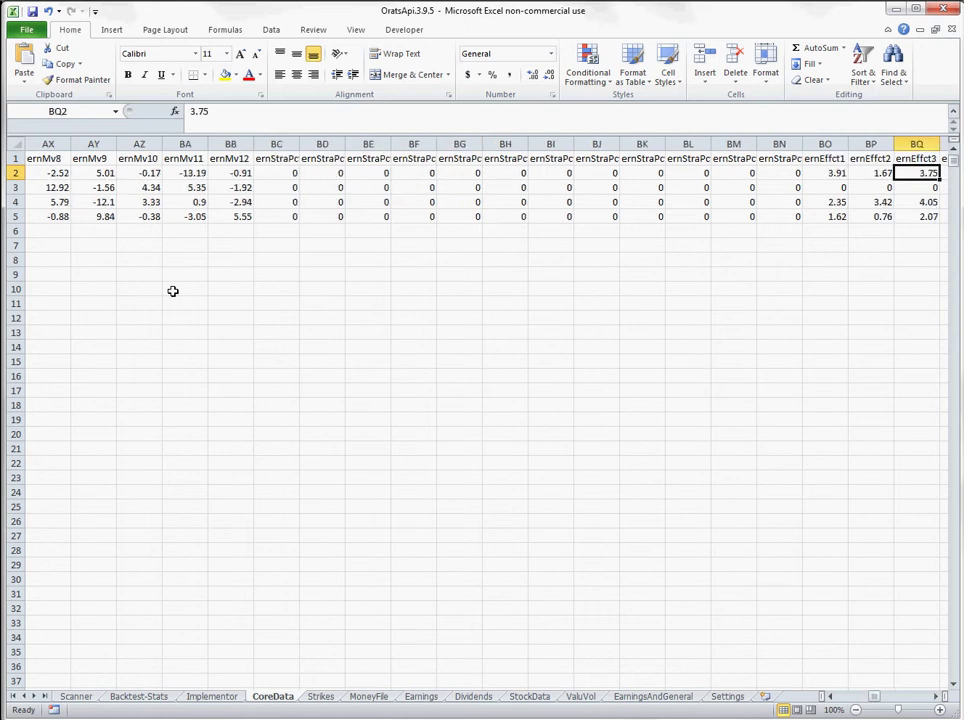
Go through the earnings effect and ORATS historical volatility columns from ernEffct4 to or90dHv.
{"action": "key", "text": "Right"}
{"action": "key", "text": "Right"}
{"action": "key", "text": "Right"}
{"action": "key", "text": "Right"}
{"action": "key", "text": "Right"}
{"action": "key", "text": "Right"}
{"action": "key", "text": "Right"}
{"action": "key", "text": "Right"}
{"action": "key", "text": "Right"}
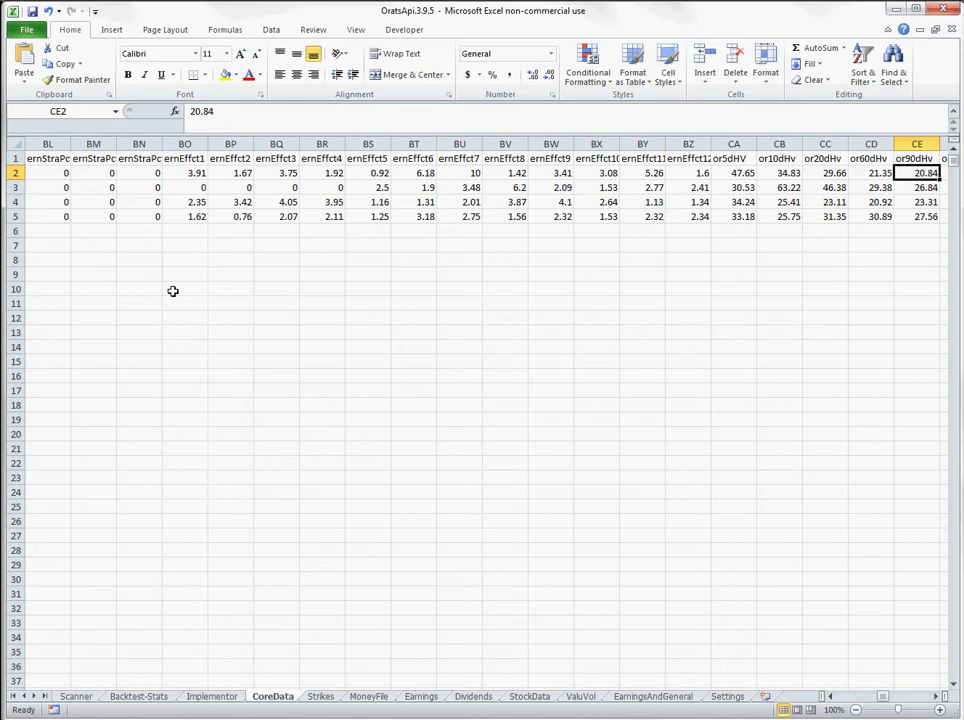
Examine the ORATS historical volatility columns from or20dHv through or1000dHv to the ex-earnings 10-day column.
{"action": "key", "text": "Left"}
{"action": "key", "text": "Left"}
{"action": "key", "text": "Right"}
{"action": "key", "text": "Right"}
{"action": "key", "text": "Right"}
{"action": "key", "text": "Right"}
{"action": "key", "text": "Right"}
{"action": "key", "text": "Right"}
{"action": "key", "text": "Right"}
{"action": "key", "text": "Right"}
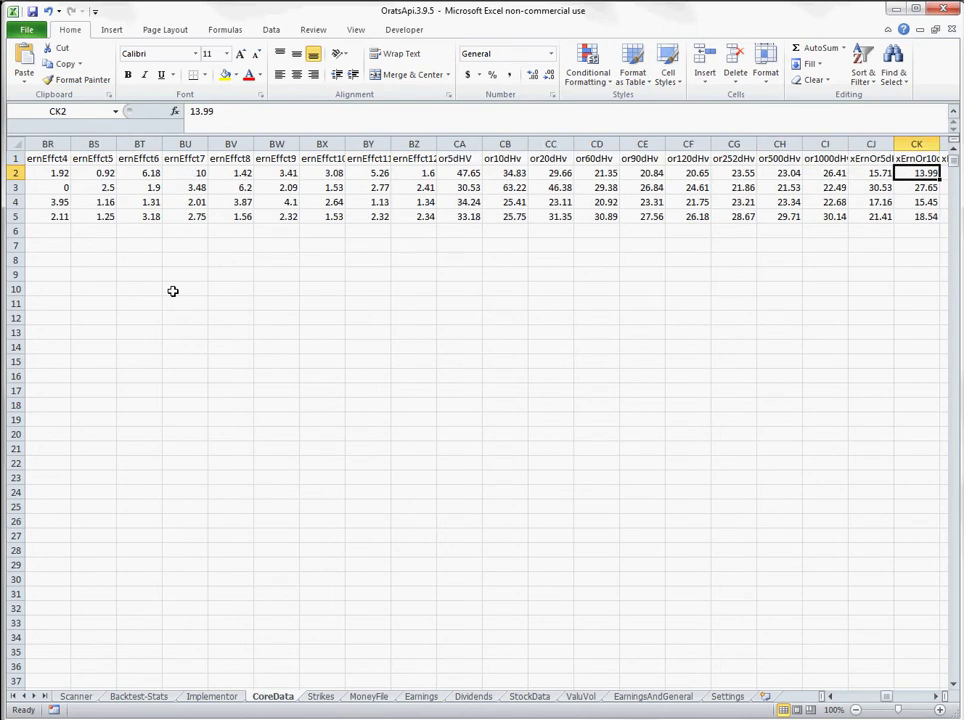
Examine the ex-earnings ORATS historical volatility columns around the 20-day to 252-day periods, including the xErnOr60dHv header.
{"action": "key", "text": "Right"}
{"action": "key", "text": "Right"}
{"action": "key", "text": "Right"}
{"action": "key", "text": "Right"}
{"action": "key", "text": "Right"}
{"action": "key", "text": "Left"}
{"action": "key", "text": "Left"}
{"action": "key", "text": "Left"}
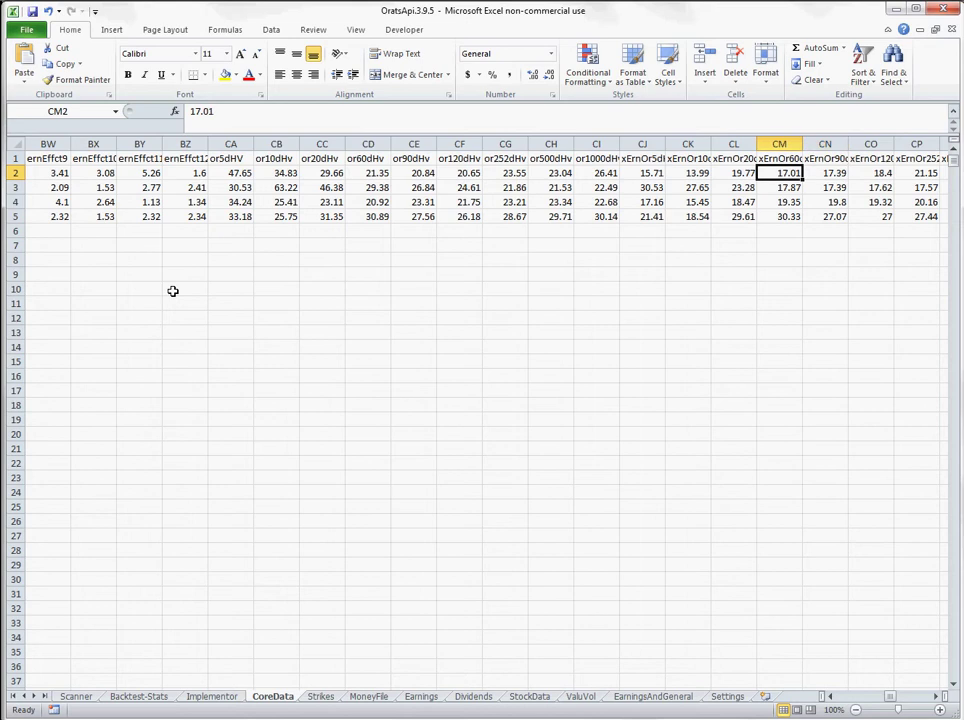
{"action": "key", "text": "Up"}
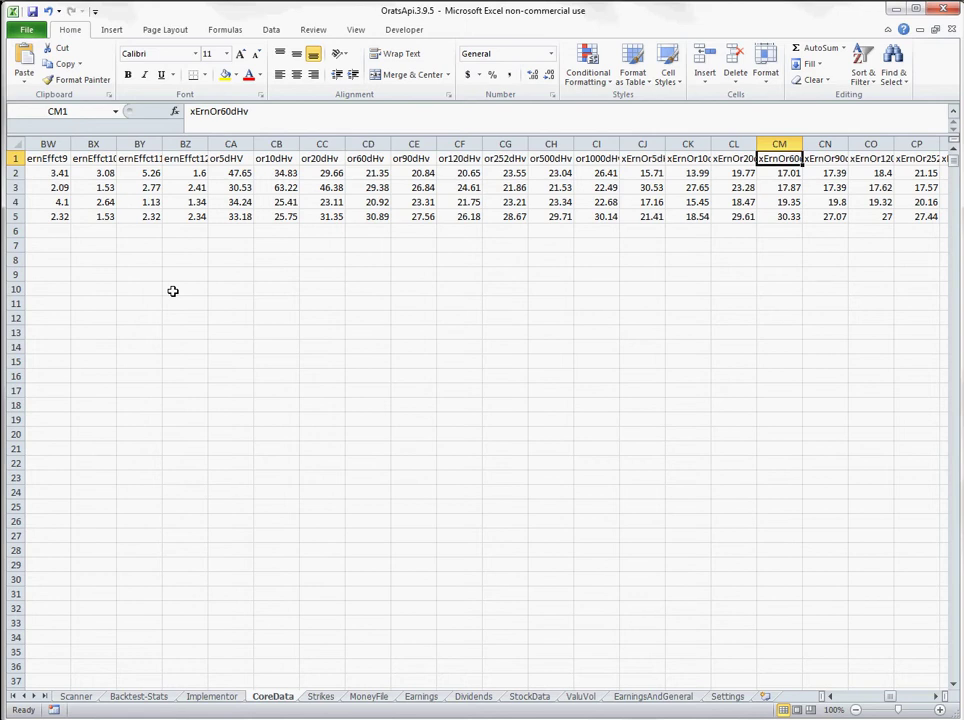
Go through the longer ex-earnings ORATS historical volatility columns from xErnOr90dHv up to cls5dHv.
{"action": "key", "text": "Right"}
{"action": "key", "text": "Right"}
{"action": "key", "text": "Right"}
{"action": "key", "text": "Right"}
{"action": "key", "text": "Right"}
{"action": "key", "text": "Right"}
{"action": "key", "text": "Right"}
{"action": "key", "text": "Right"}
{"action": "key", "text": "Right"}
{"action": "key", "text": "Right"}
{"action": "key", "text": "Right"}
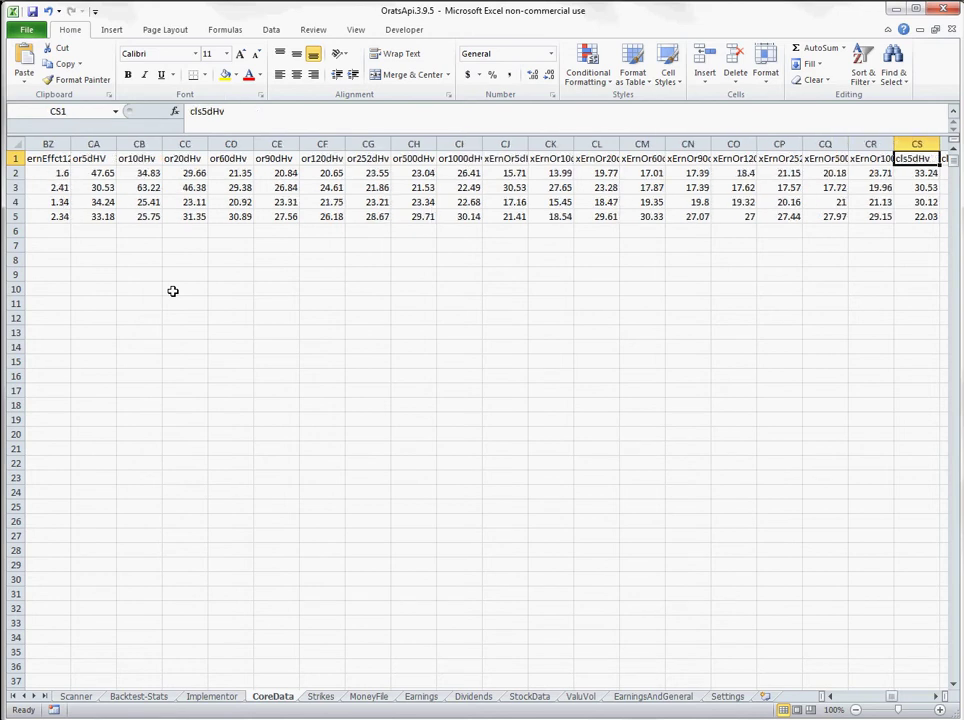
Go through the close-to-close historical volatility columns from cls10dHv to xErncls20dHv.
{"action": "key", "text": "Right"}
{"action": "key", "text": "Right"}
{"action": "key", "text": "Right"}
{"action": "key", "text": "Right"}
{"action": "key", "text": "Right"}
{"action": "key", "text": "Right"}
{"action": "key", "text": "Right"}
{"action": "key", "text": "Right"}
{"action": "key", "text": "Right"}
{"action": "key", "text": "Right"}
{"action": "key", "text": "Right"}
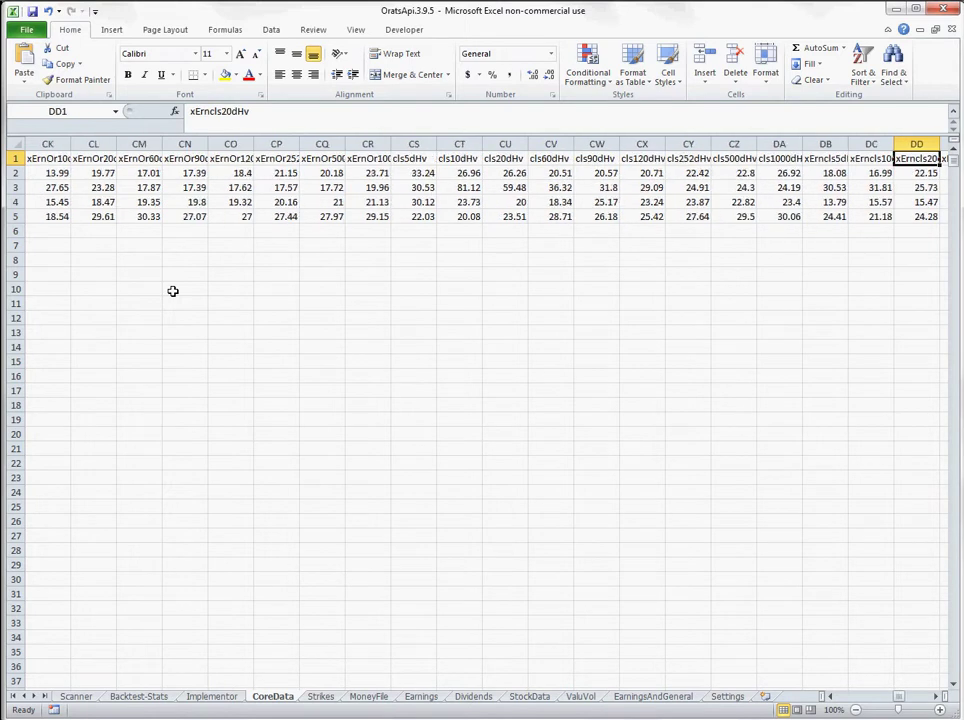
Go through the ex-earnings close-to-close and implied volatility columns from the 60-day ex-earnings column to xErnOr20dIv.
{"action": "key", "text": "Right"}
{"action": "key", "text": "Right"}
{"action": "key", "text": "Right"}
{"action": "key", "text": "Right"}
{"action": "key", "text": "Right"}
{"action": "key", "text": "Right"}
{"action": "key", "text": "Right"}
{"action": "key", "text": "Right"}
{"action": "key", "text": "Right"}
{"action": "key", "text": "Right"}
{"action": "key", "text": "Right"}
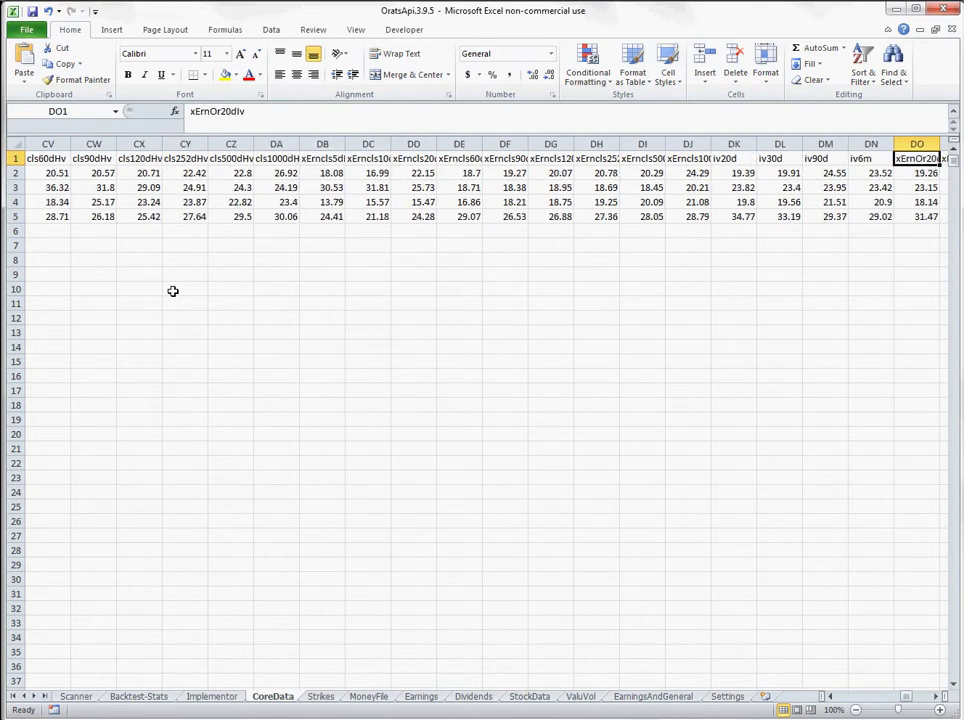
Go through the Earnings Core columns from the ex-earnings implied volatility fields past slp and fcstSlp to fair90dIv.
{"action": "key", "text": "Right"}
{"action": "key", "text": "Right"}
{"action": "key", "text": "Right"}
{"action": "key", "text": "Right"}
{"action": "key", "text": "Right"}
{"action": "key", "text": "Right"}
{"action": "key", "text": "Right"}
{"action": "key", "text": "Right"}
{"action": "key", "text": "Right"}
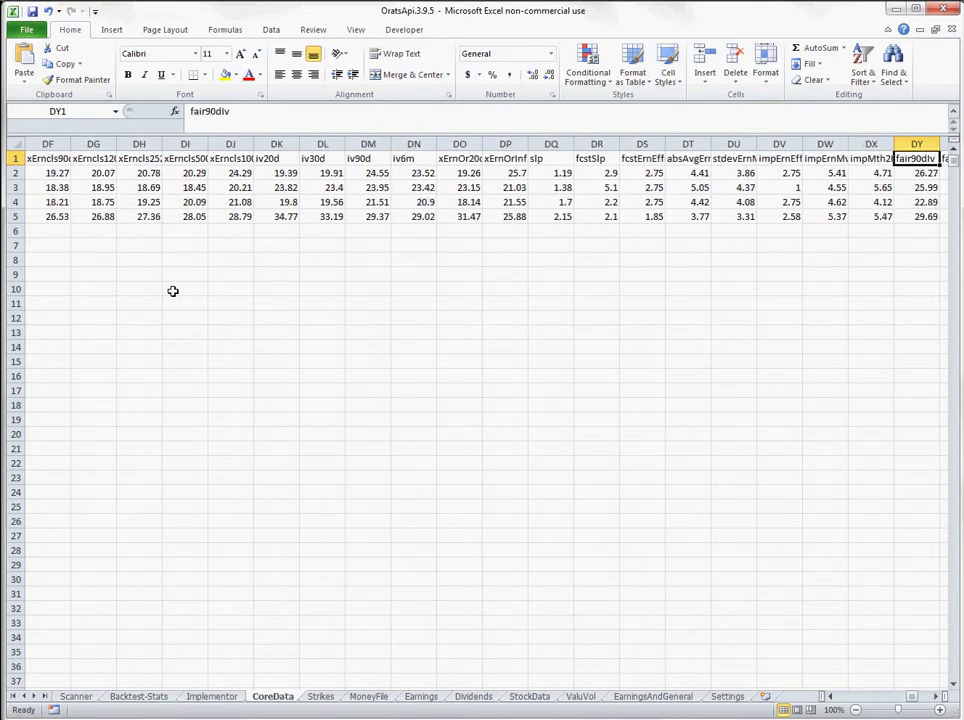
Go back to the impErnEffct column and compare AAPL's implied earnings move with its absolute average earnings move.
{"action": "key", "text": "Left"}
{"action": "key", "text": "Left"}
{"action": "key", "text": "Left"}
{"action": "key", "text": "Left"}
{"action": "key", "text": "Left"}
{"action": "key", "text": "Left"}
{"action": "key", "text": "Left"}
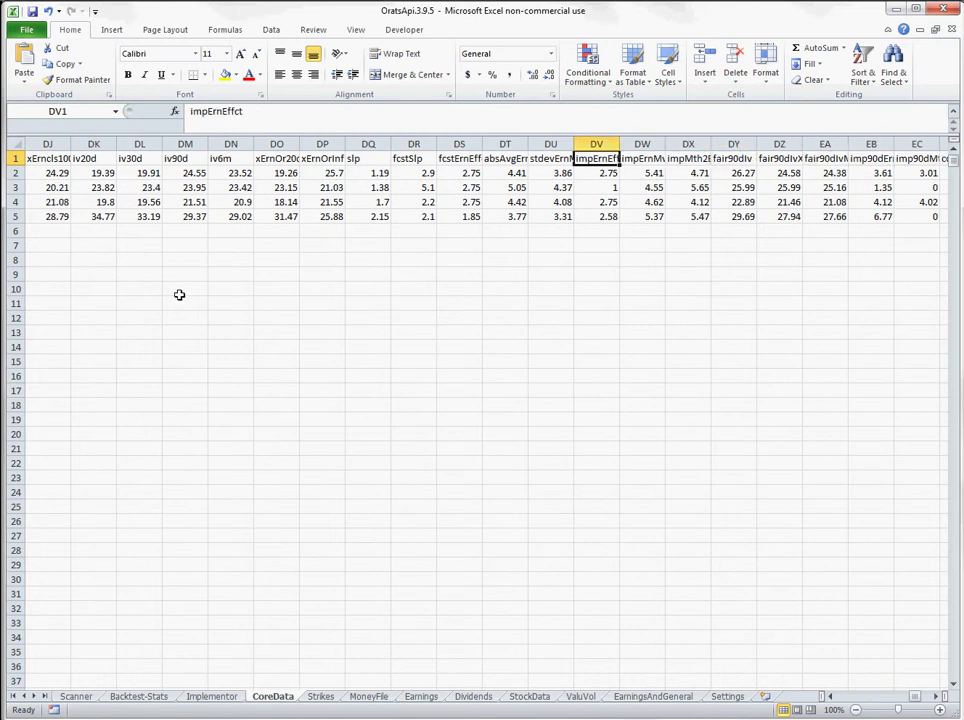
{"action": "left_click", "coordinate": [652, 173]}
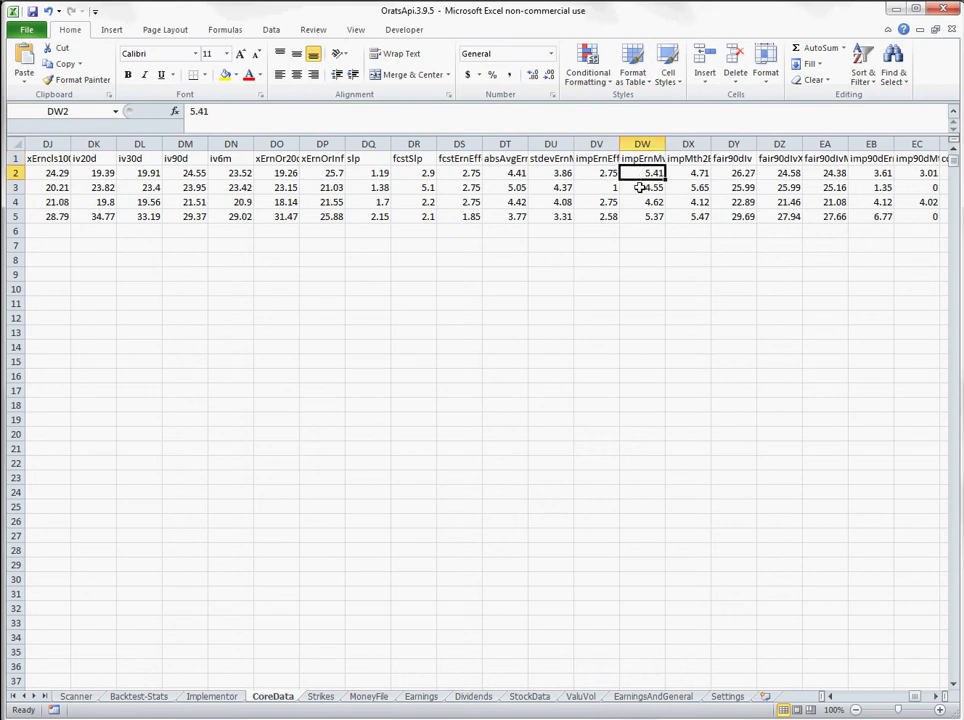
{"action": "left_click", "coordinate": [512, 174]}
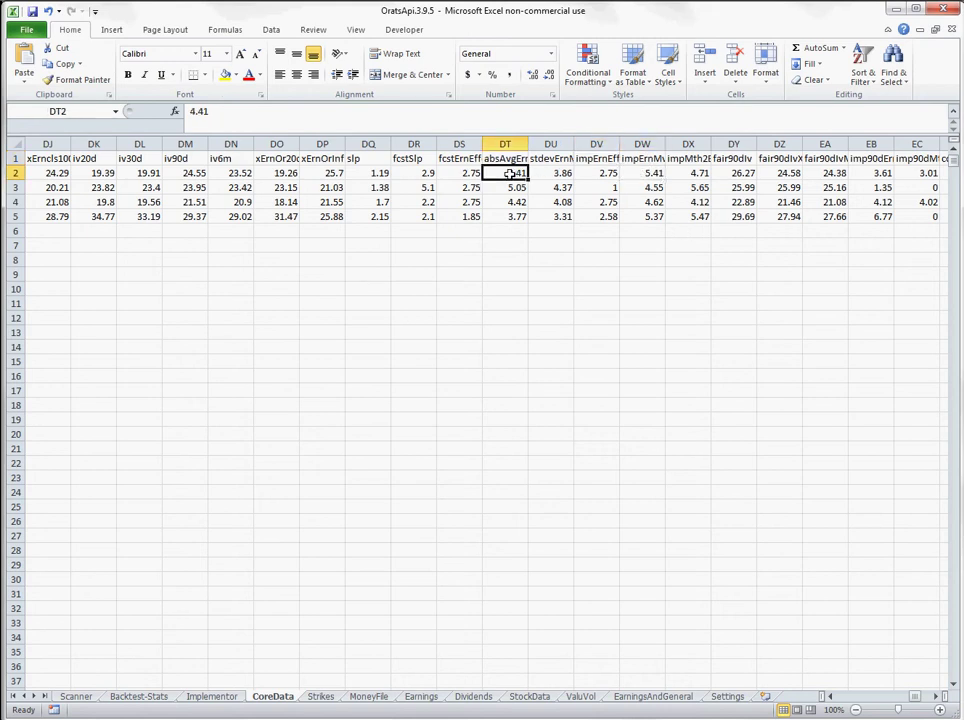
Widen the absAvgErnMv column to fit its header and select the header together with AAPL's value.
{"action": "left_click", "coordinate": [514, 159]}
{"action": "double_click", "coordinate": [527, 148]}
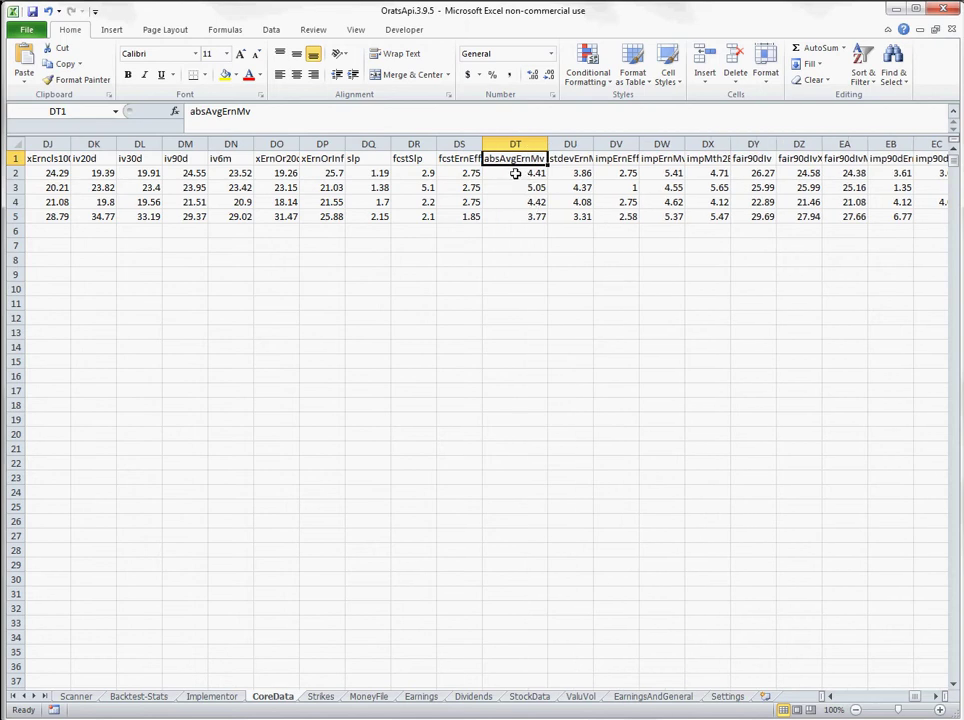
{"action": "left_click_drag", "start_coordinate": [514, 159], "coordinate": [512, 174]}
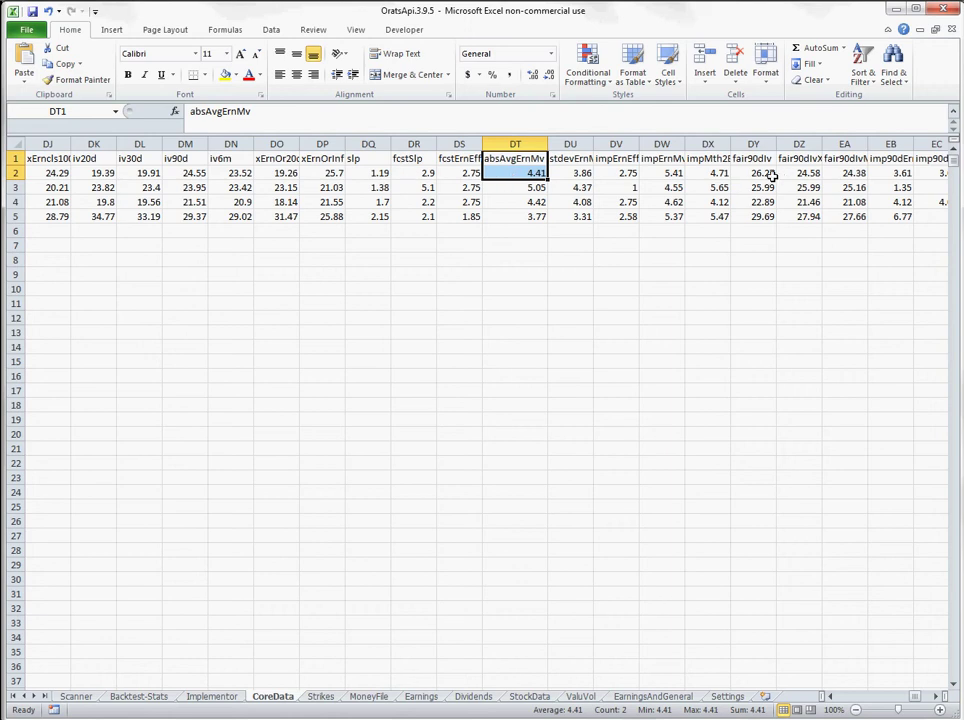
Go through AAPL's remaining earnings values from the implied earnings move column to the end of the data past updatedAt.
{"action": "left_click", "coordinate": [667, 175]}
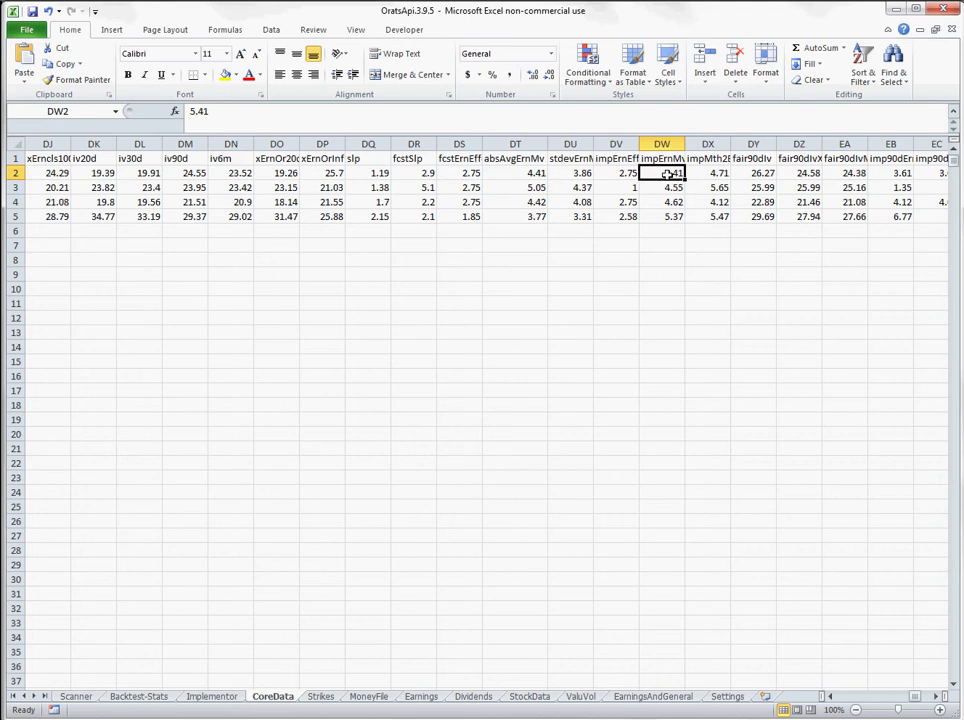
{"action": "key", "text": "Right"}
{"action": "key", "text": "Right"}
{"action": "key", "text": "Right"}
{"action": "key", "text": "Right"}
{"action": "key", "text": "Right"}
{"action": "key", "text": "Right"}
{"action": "key", "text": "Right"}
{"action": "key", "text": "Right"}
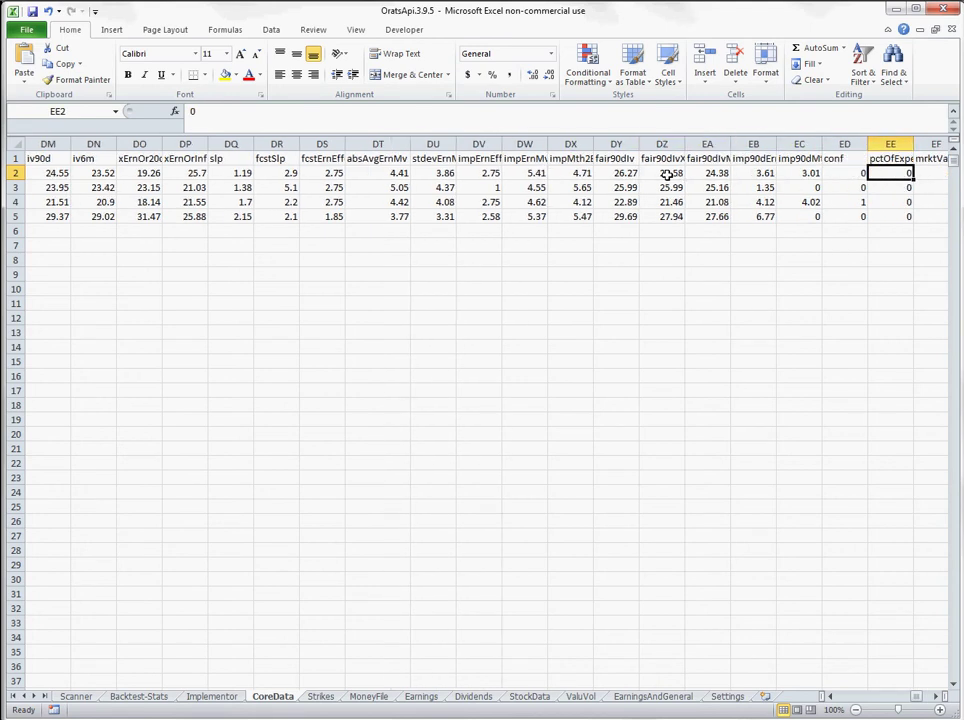
{"action": "key", "text": "Right"}
{"action": "key", "text": "Right"}
{"action": "key", "text": "Right"}
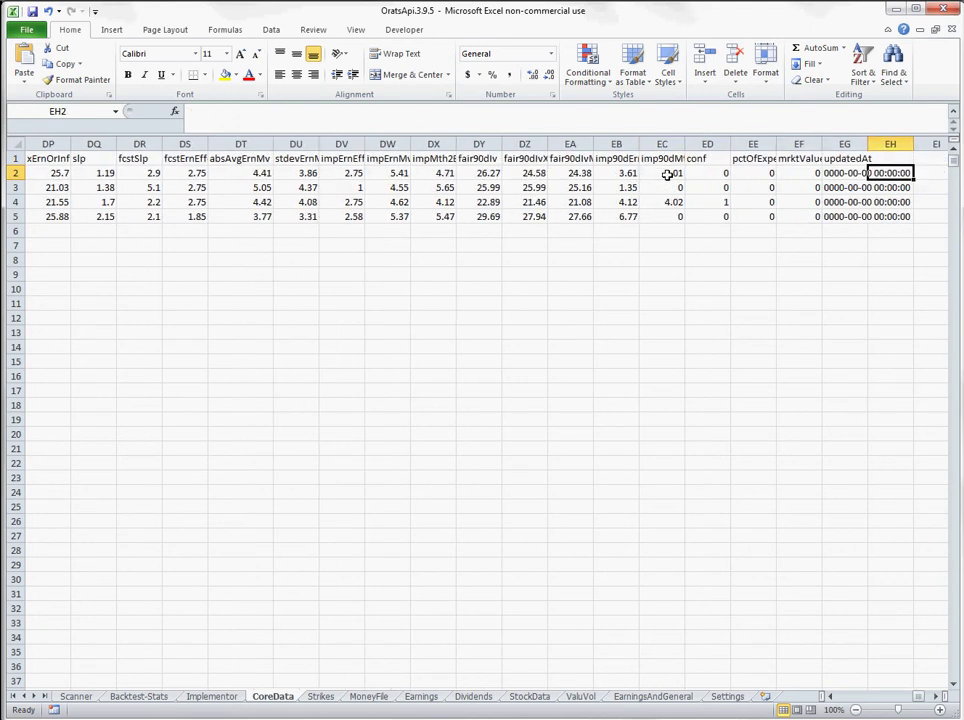
Review the Earnings Core field explanations on the EarningsAndGeneral sheet, from the trade date down to the historical tick volatility entries.
{"action": "left_click", "coordinate": [648, 695]}
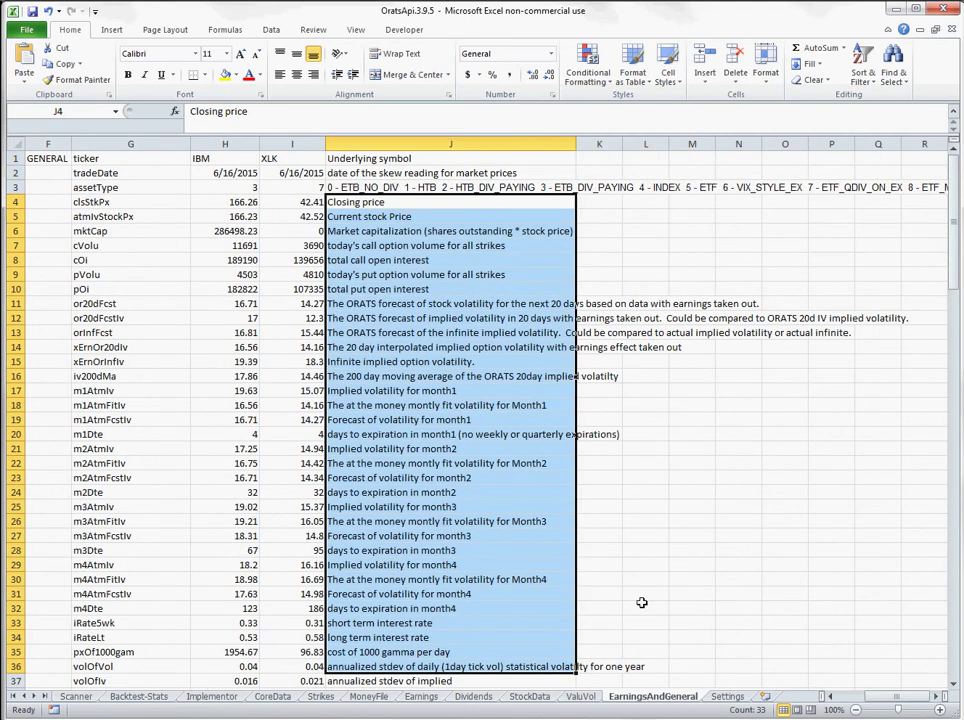
{"action": "left_click", "coordinate": [848, 703]}
{"action": "left_click_drag", "start_coordinate": [295, 173], "coordinate": [322, 583]}
{"action": "scroll", "coordinate": [362, 425], "scroll_direction": "down", "scroll_amount": 2}
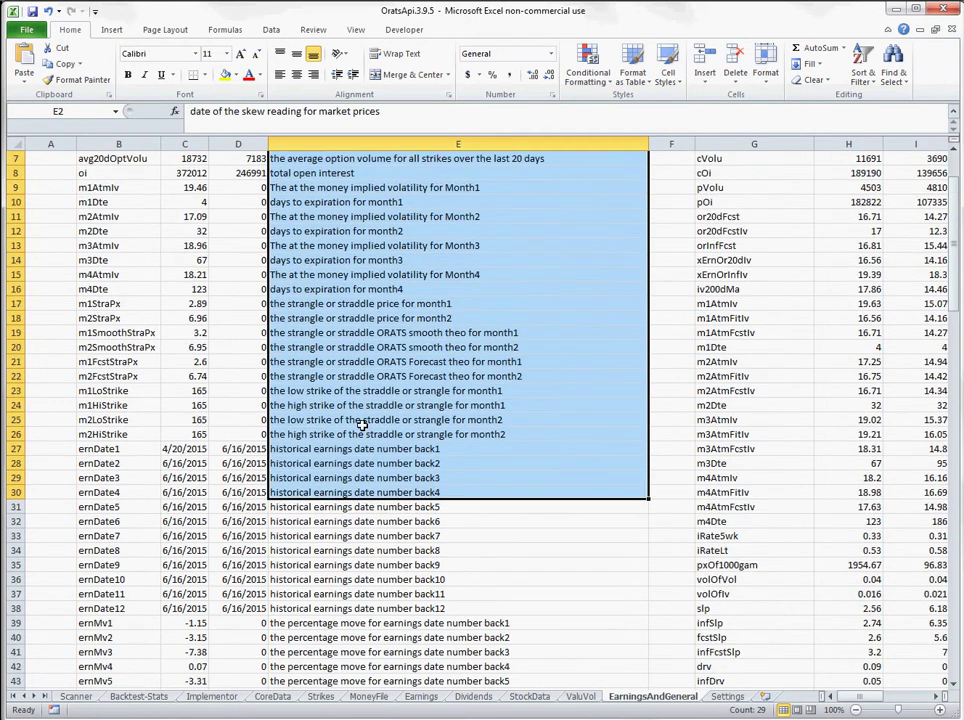
{"action": "scroll", "coordinate": [362, 425], "scroll_direction": "down", "scroll_amount": 2}
{"action": "scroll", "coordinate": [362, 425], "scroll_direction": "down", "scroll_amount": 13}
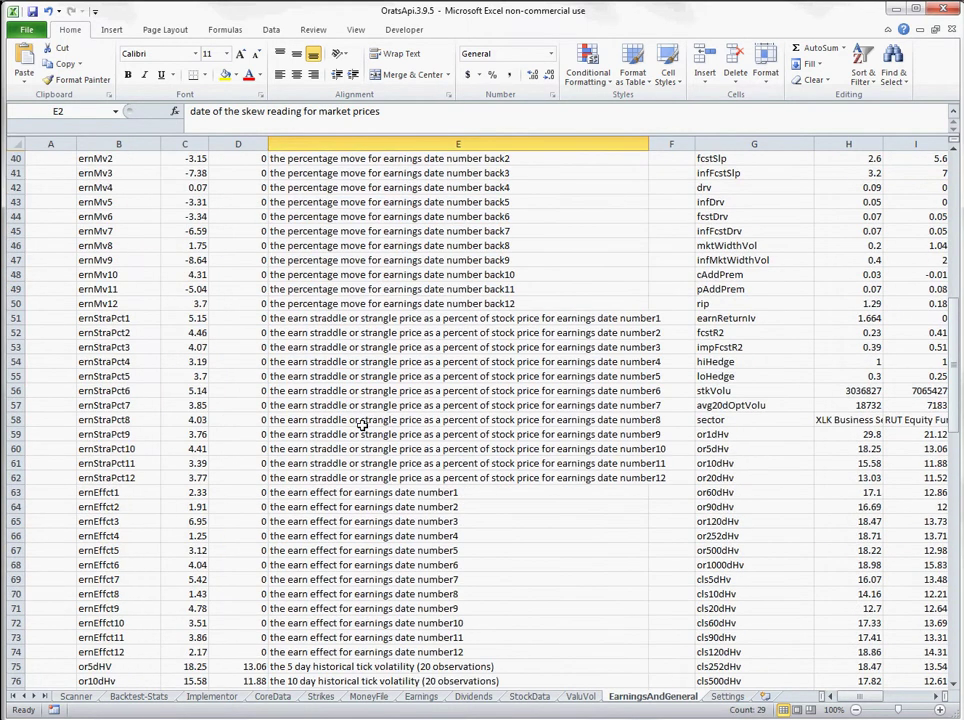
{"action": "scroll", "coordinate": [362, 425], "scroll_direction": "up", "scroll_amount": 17}
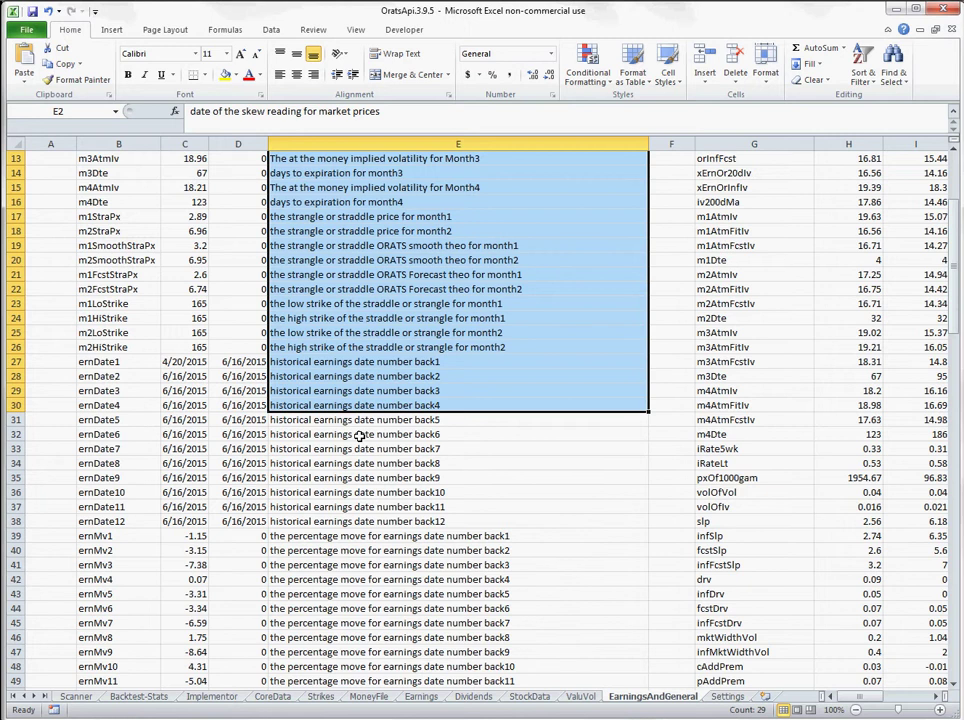
Return to the CoreData sheet and show its first columns with the Earnings Core selections and stock list.
{"action": "left_click", "coordinate": [266, 699]}
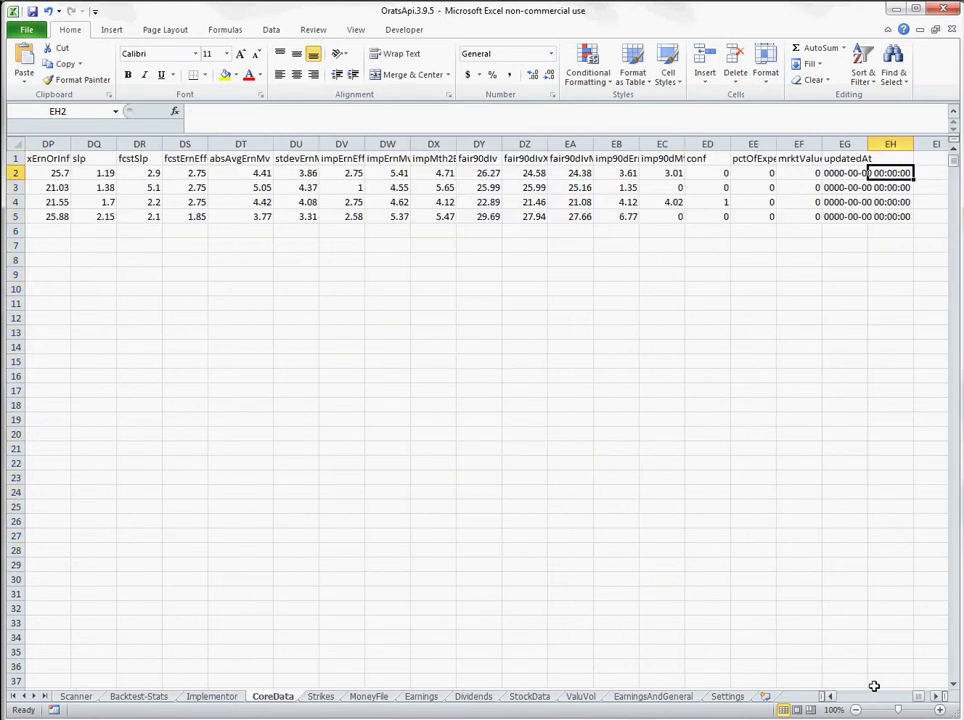
{"action": "left_click_drag", "start_coordinate": [920, 698], "coordinate": [830, 698]}
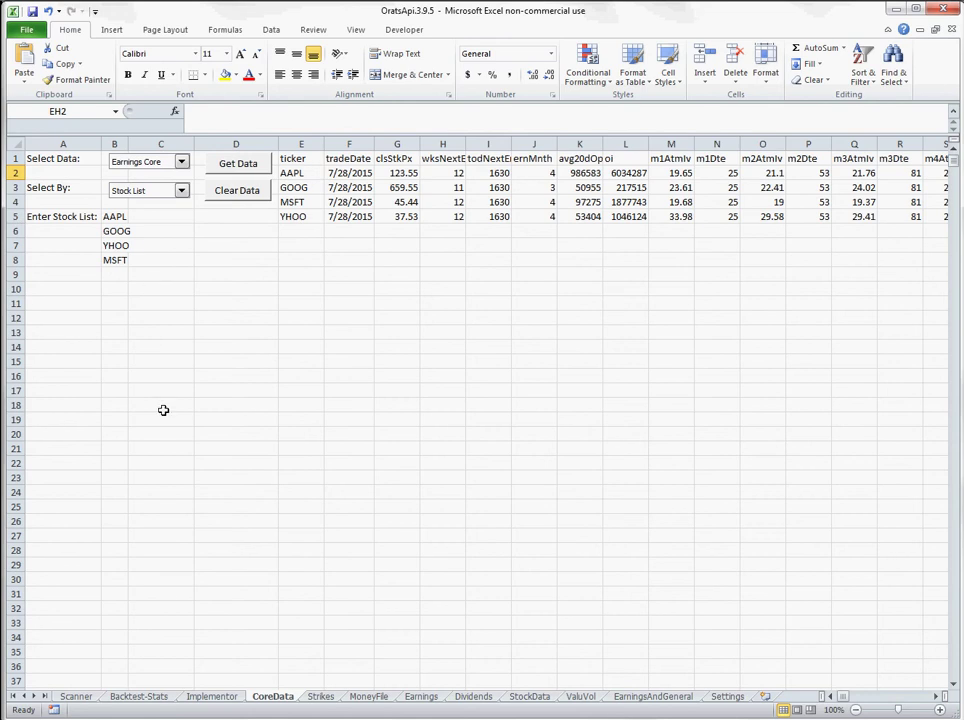
Switch to the running PowerPoint slide show on Core Data and advance to the Conclusion slide.
{"action": "left_click", "coordinate": [36, 719]}
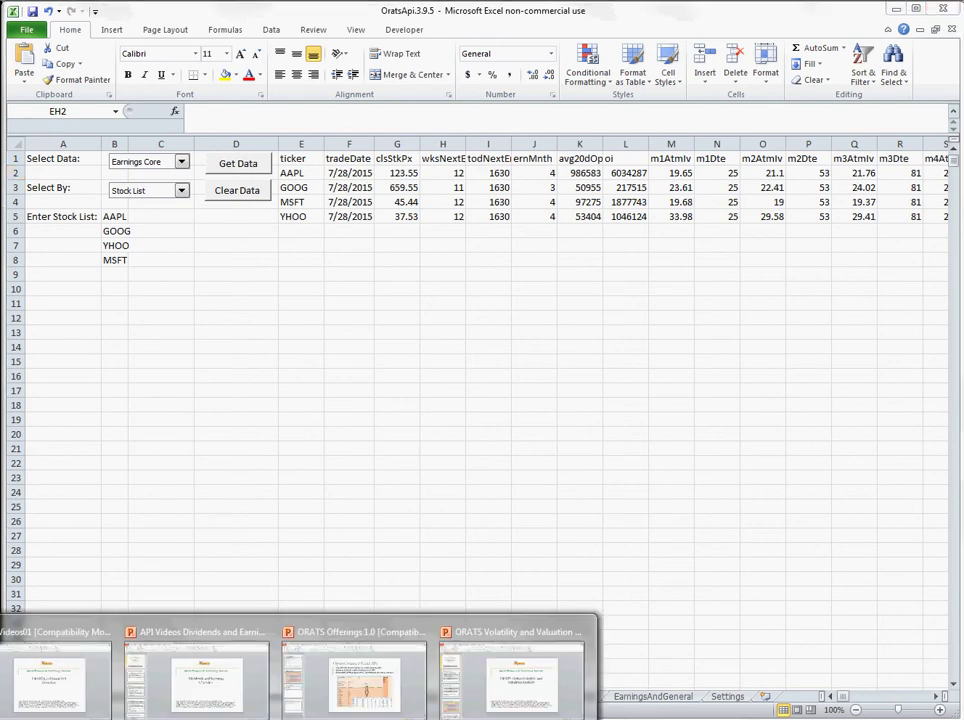
{"action": "left_click", "coordinate": [105, 700]}
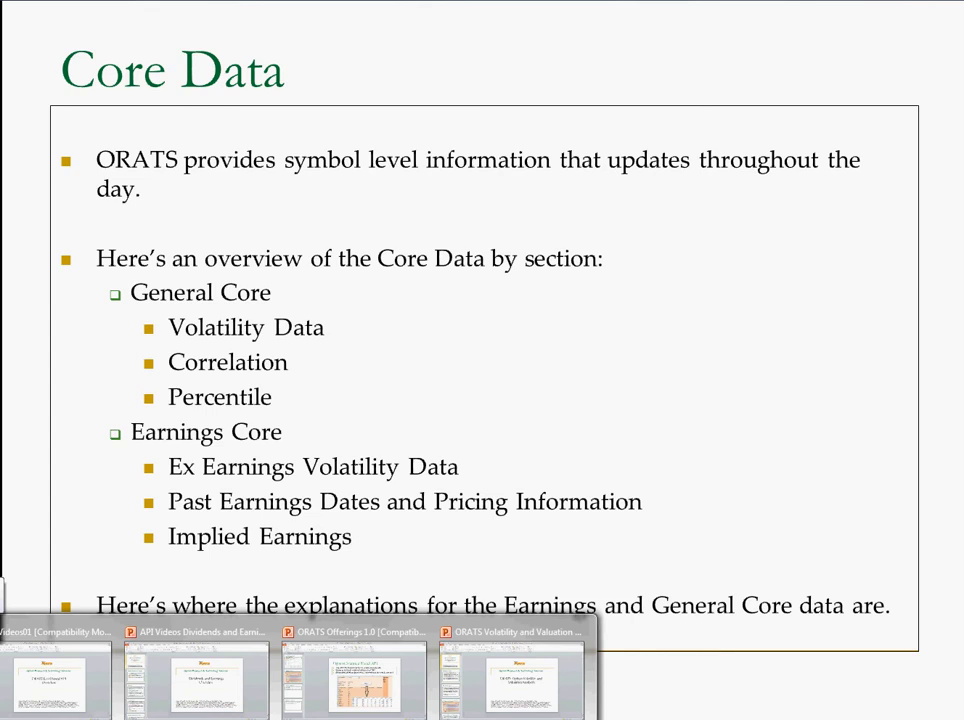
{"action": "left_click", "coordinate": [151, 511]}
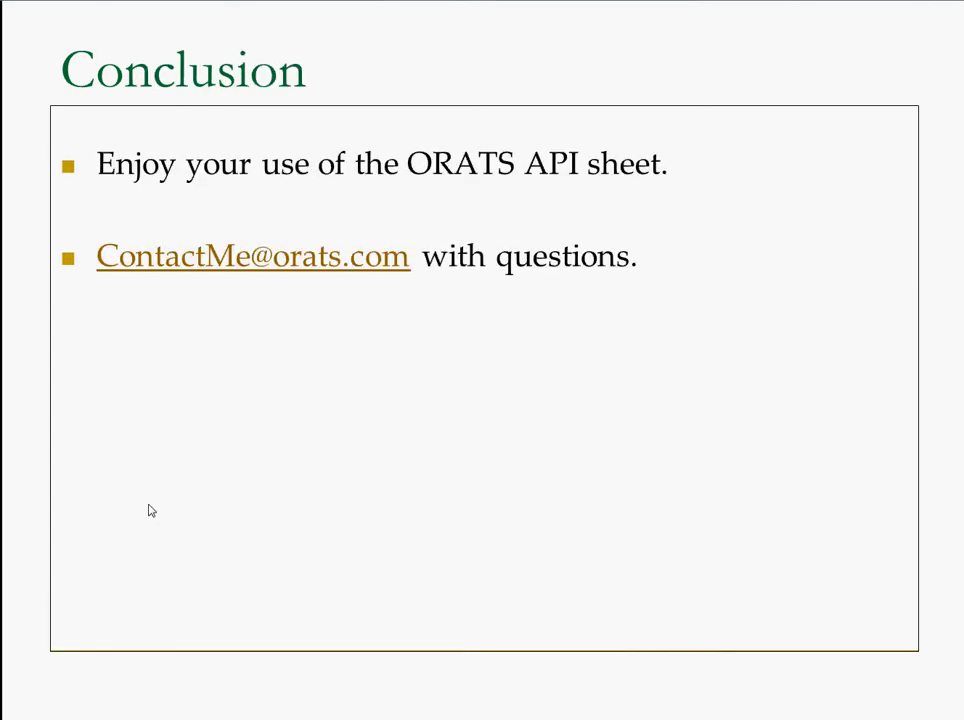